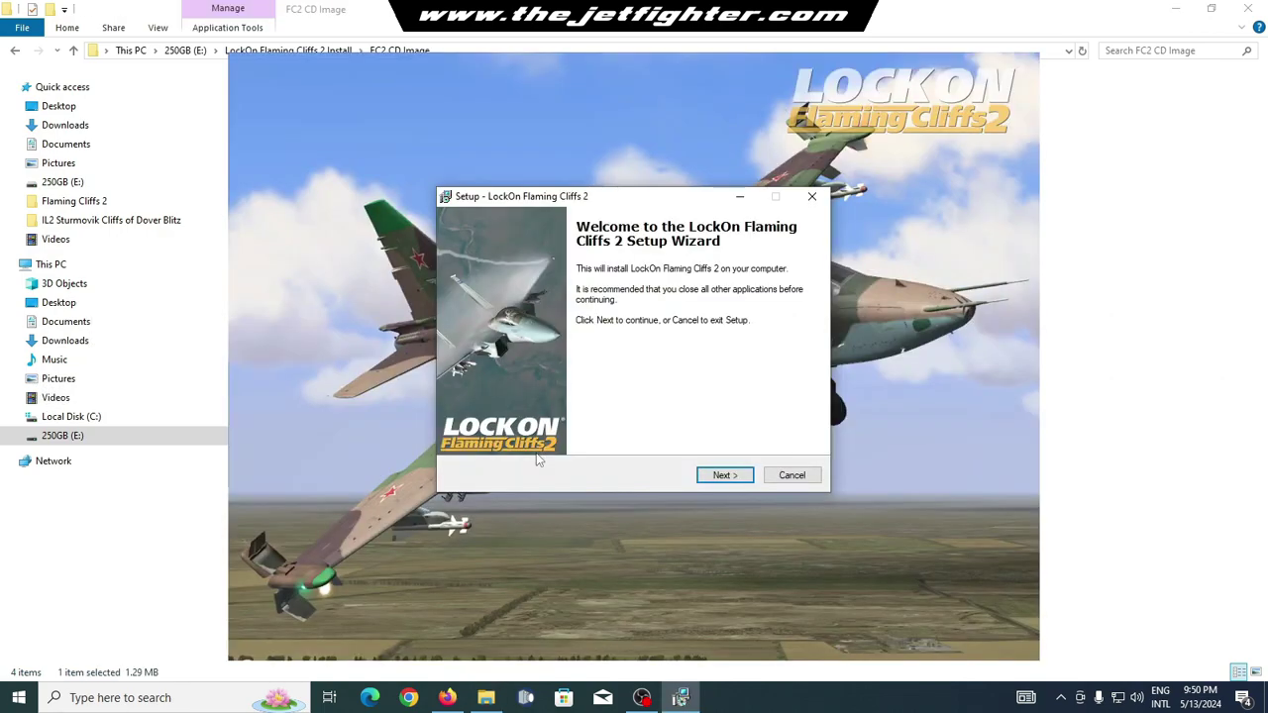
Start installing LockOn Flaming Cliffs 2 with the default destination and Start Menu folders, including the desktop and QuickLaunch icons.
left_click(1175, 10)
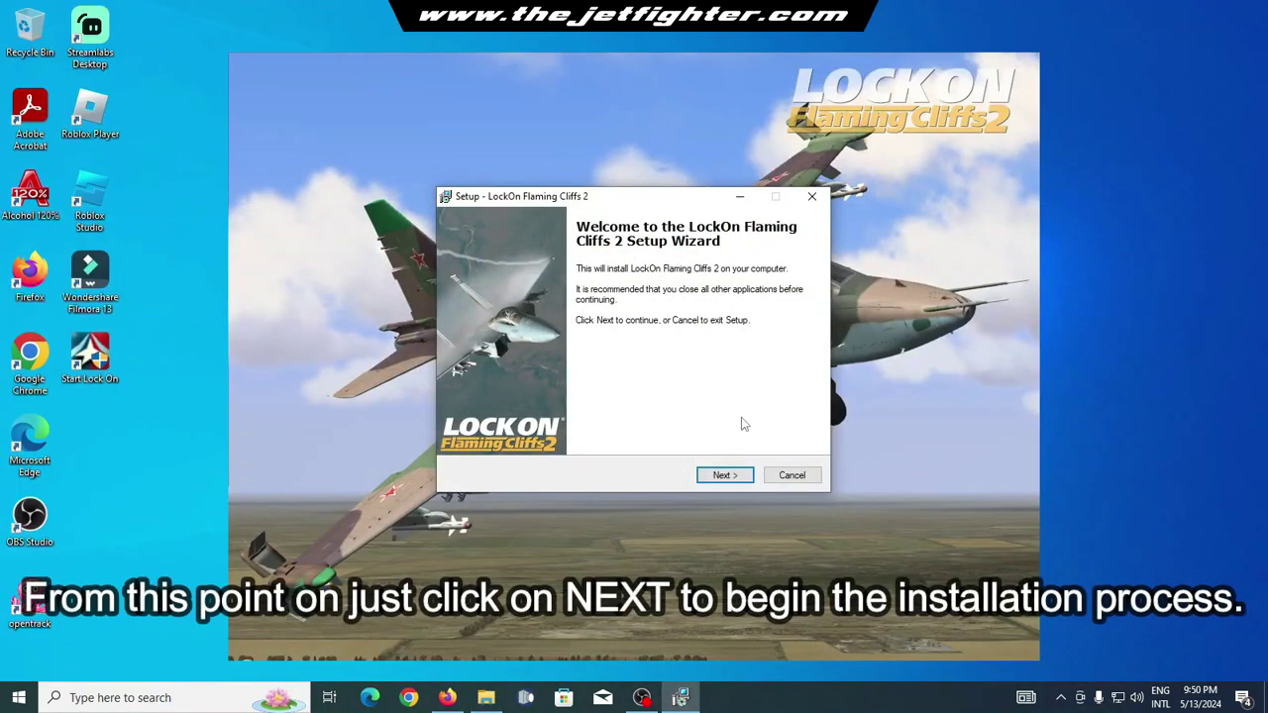
left_click(723, 476)
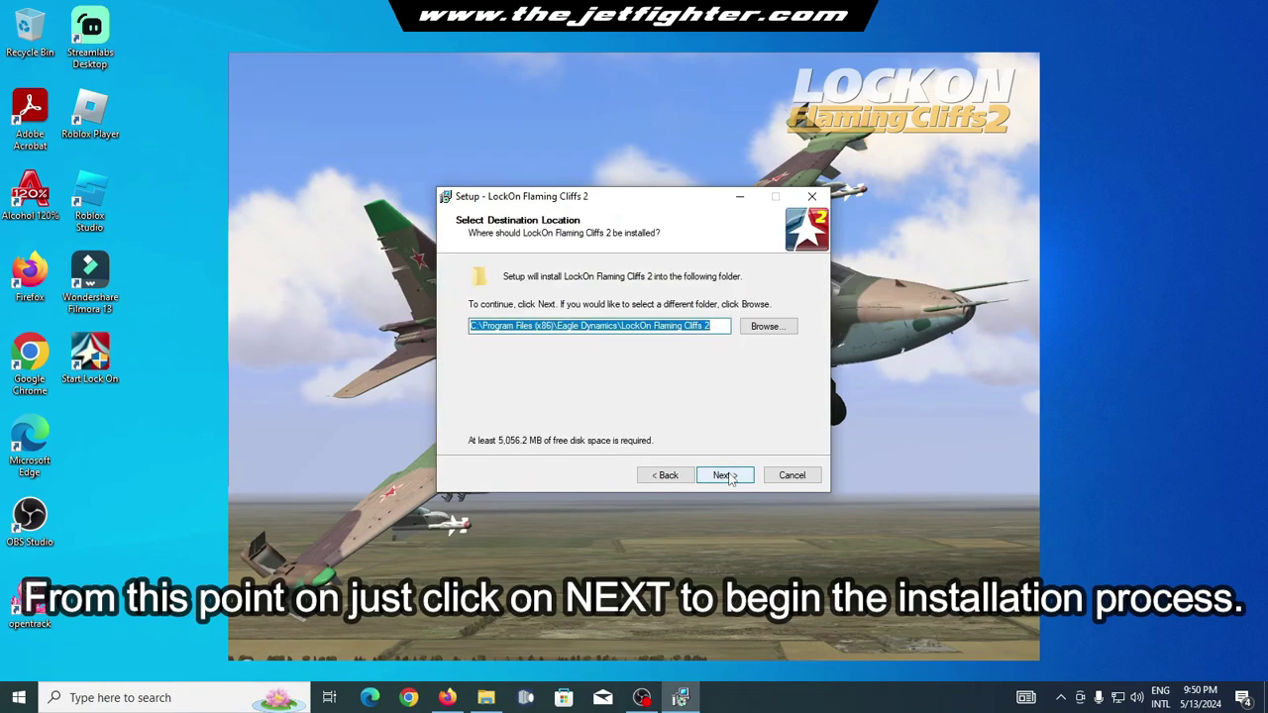
left_click(724, 475)
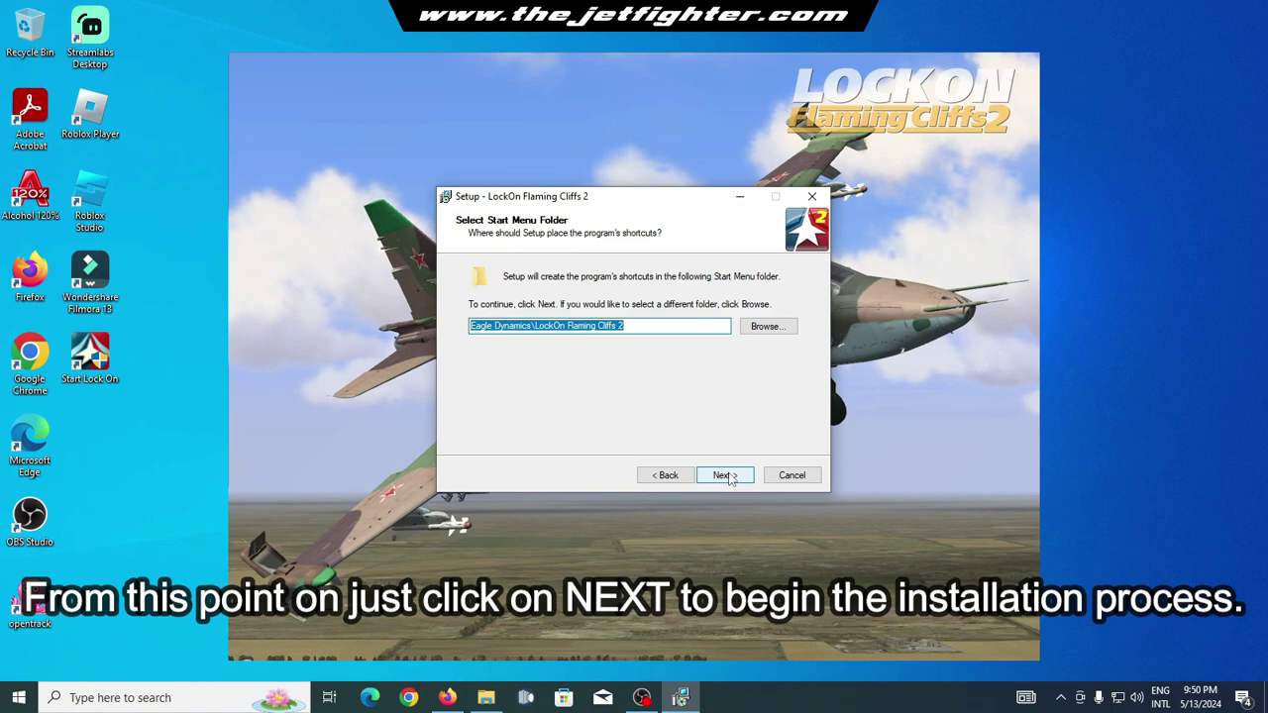
left_click(728, 477)
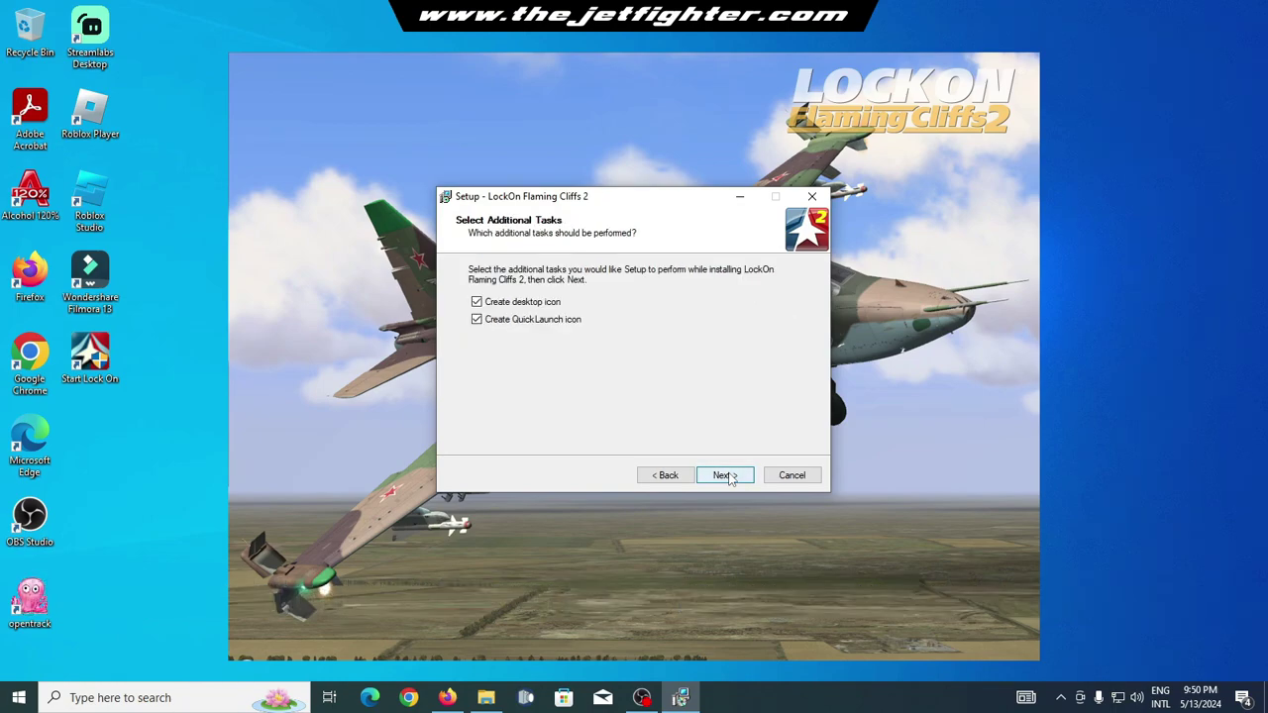
left_click(729, 477)
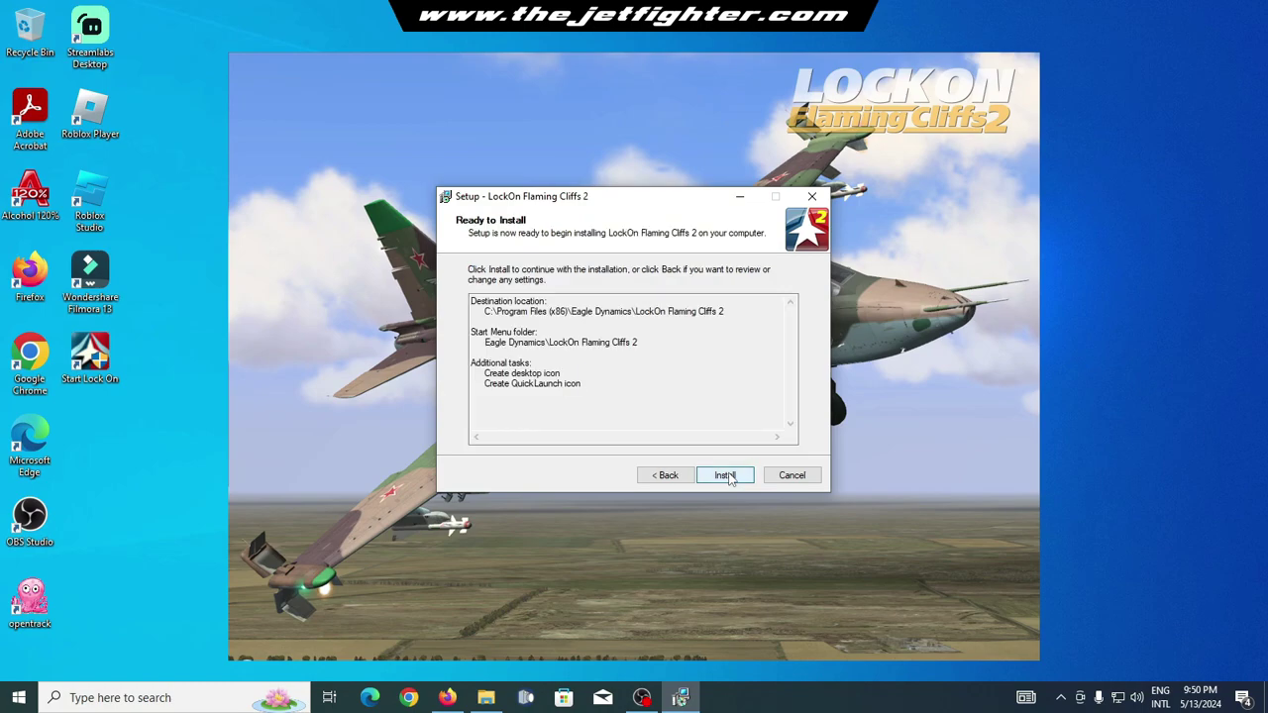
left_click(726, 475)
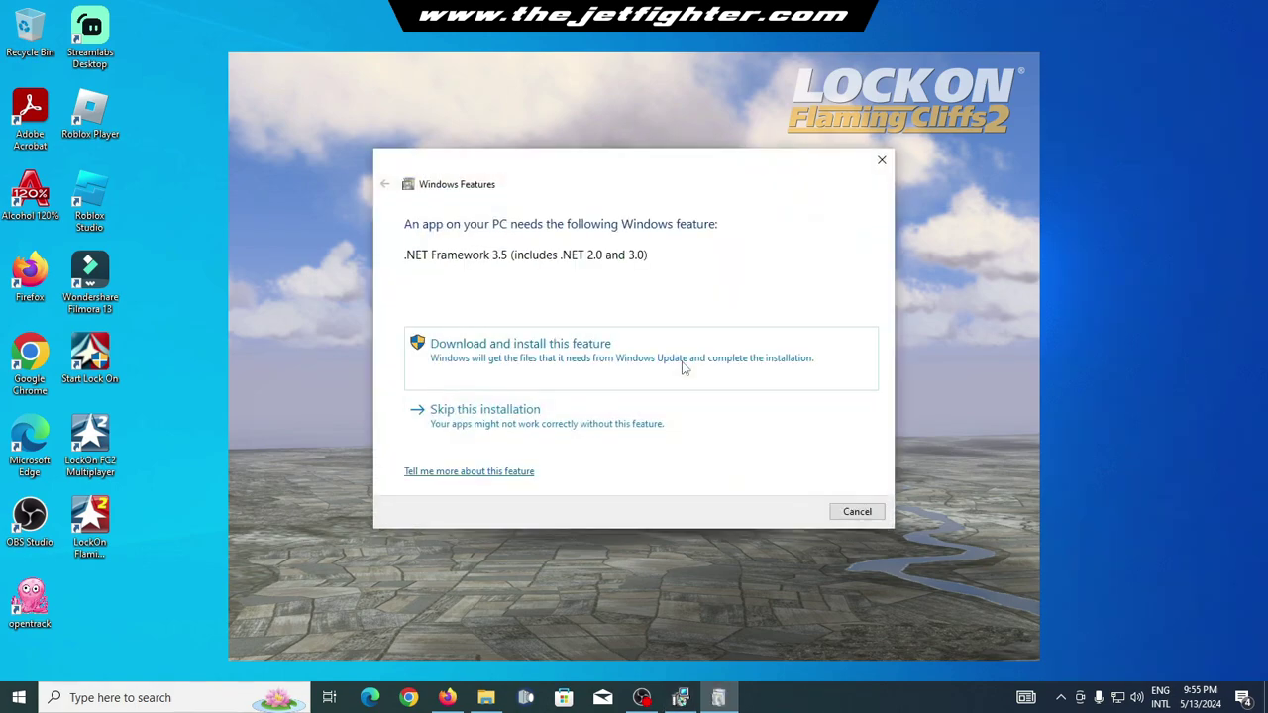
Download and install the required .NET Framework 3.5 feature, and continue past the DirectX setup page.
left_click(597, 365)
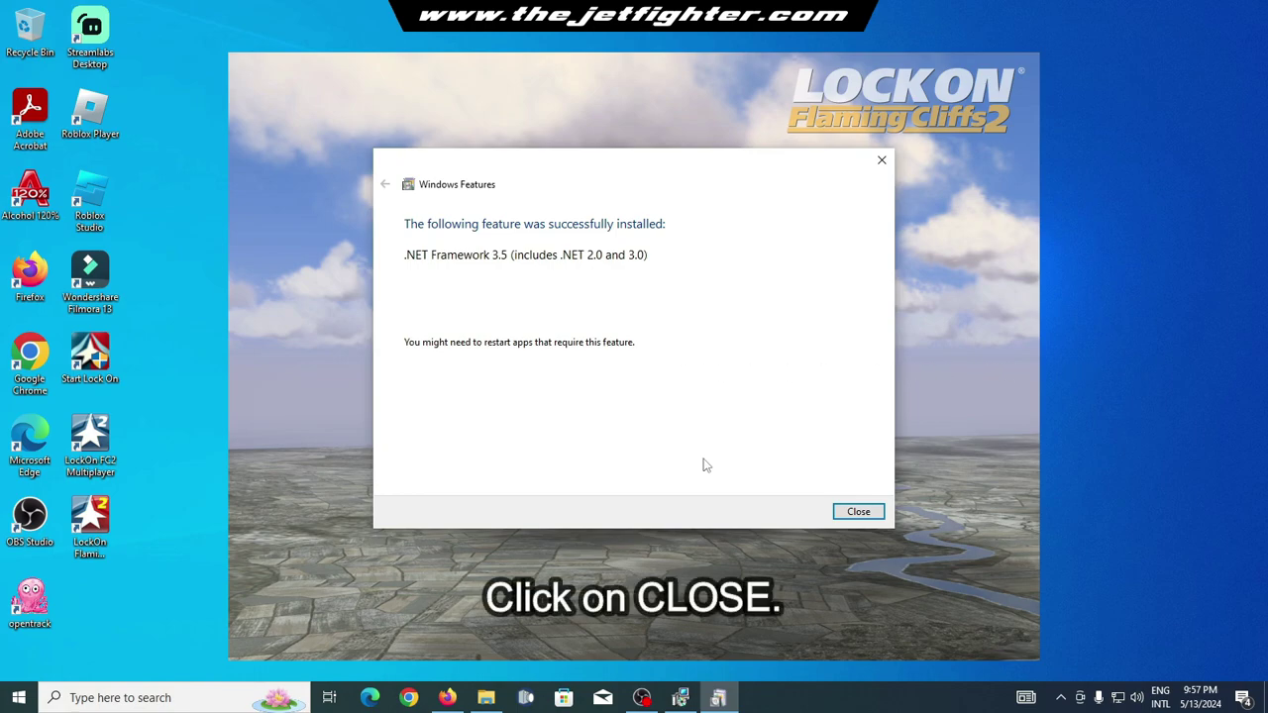
left_click(858, 511)
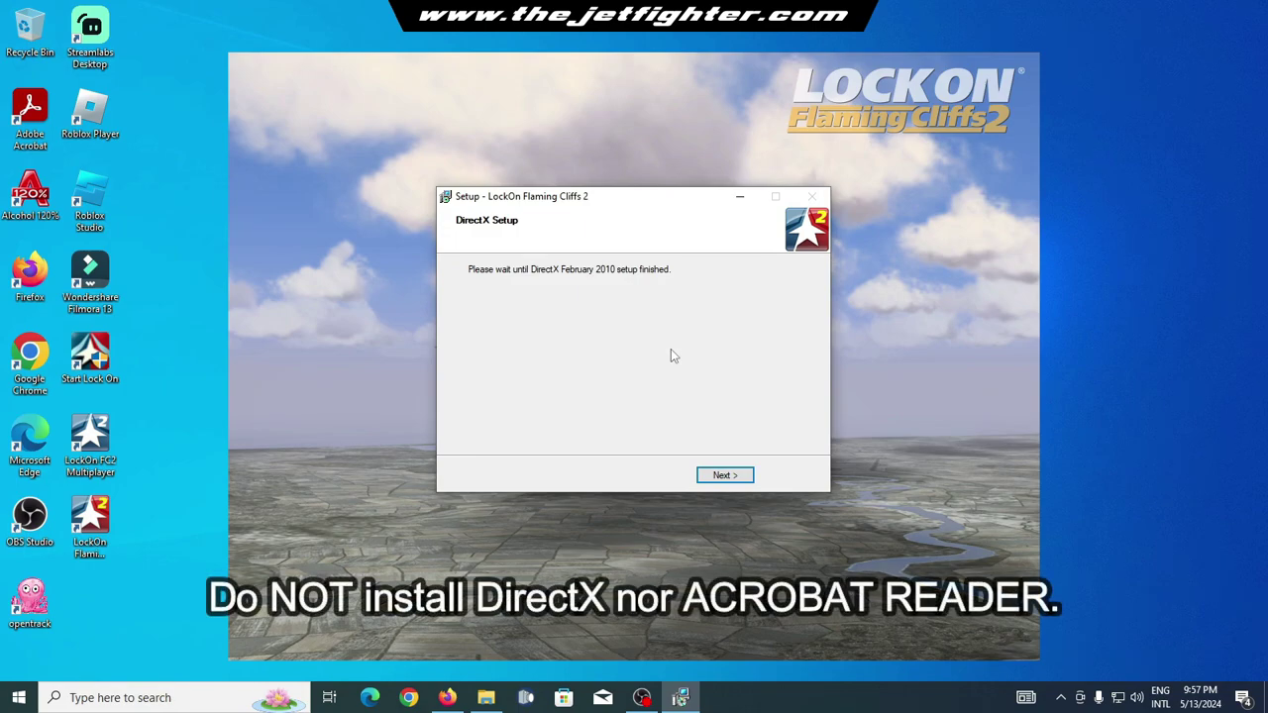
left_click(724, 475)
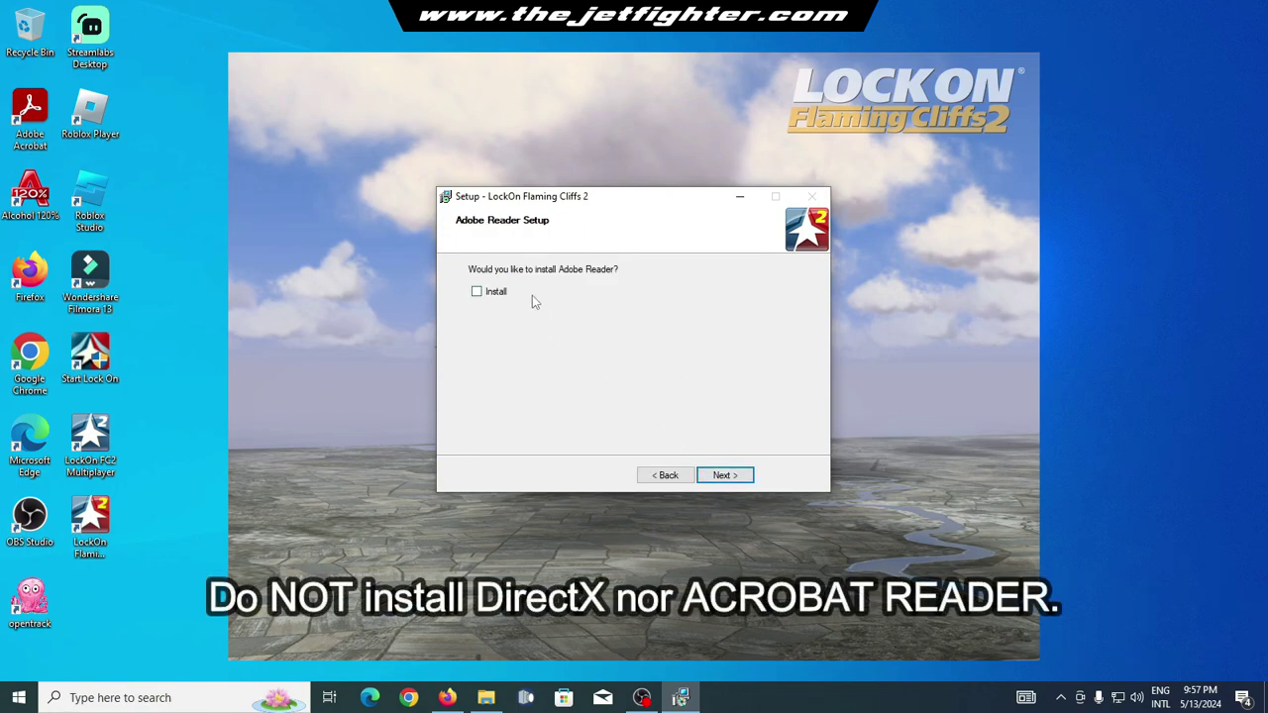
Skip installing Adobe Reader and finish the setup without running LockOn Flaming Cliffs 2 or viewing Readme.txt.
left_click(724, 477)
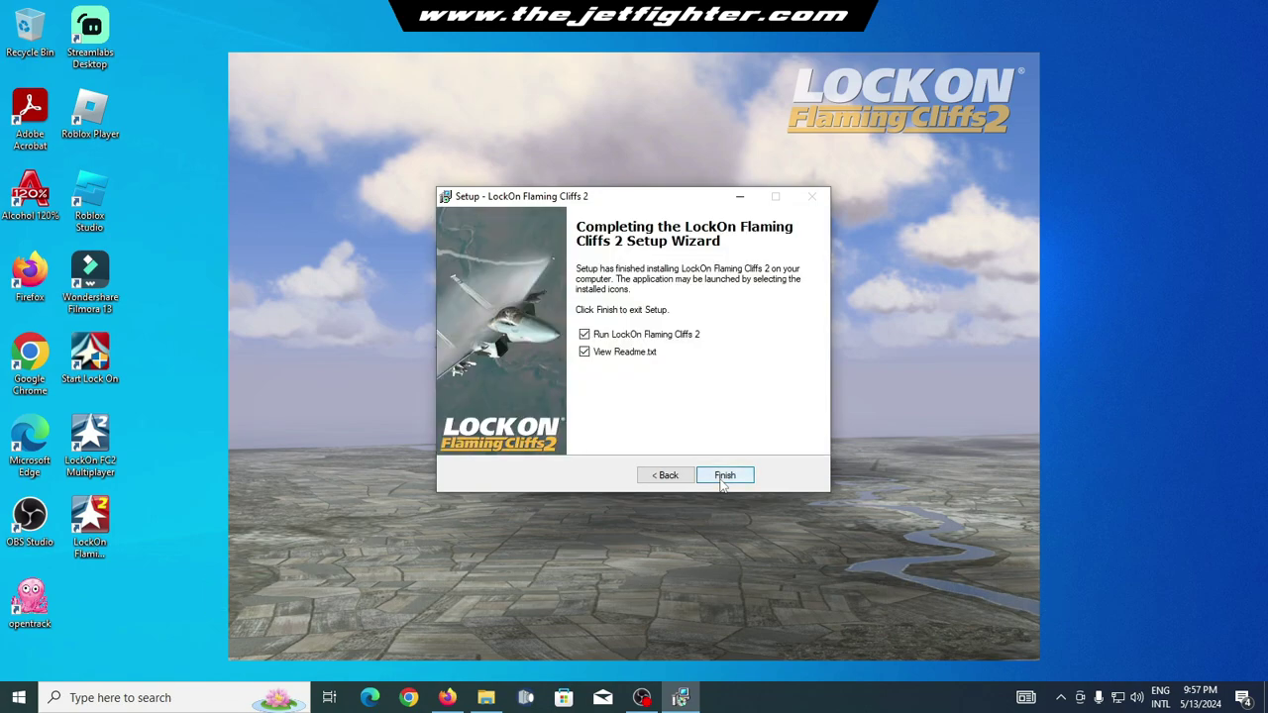
left_click(660, 336)
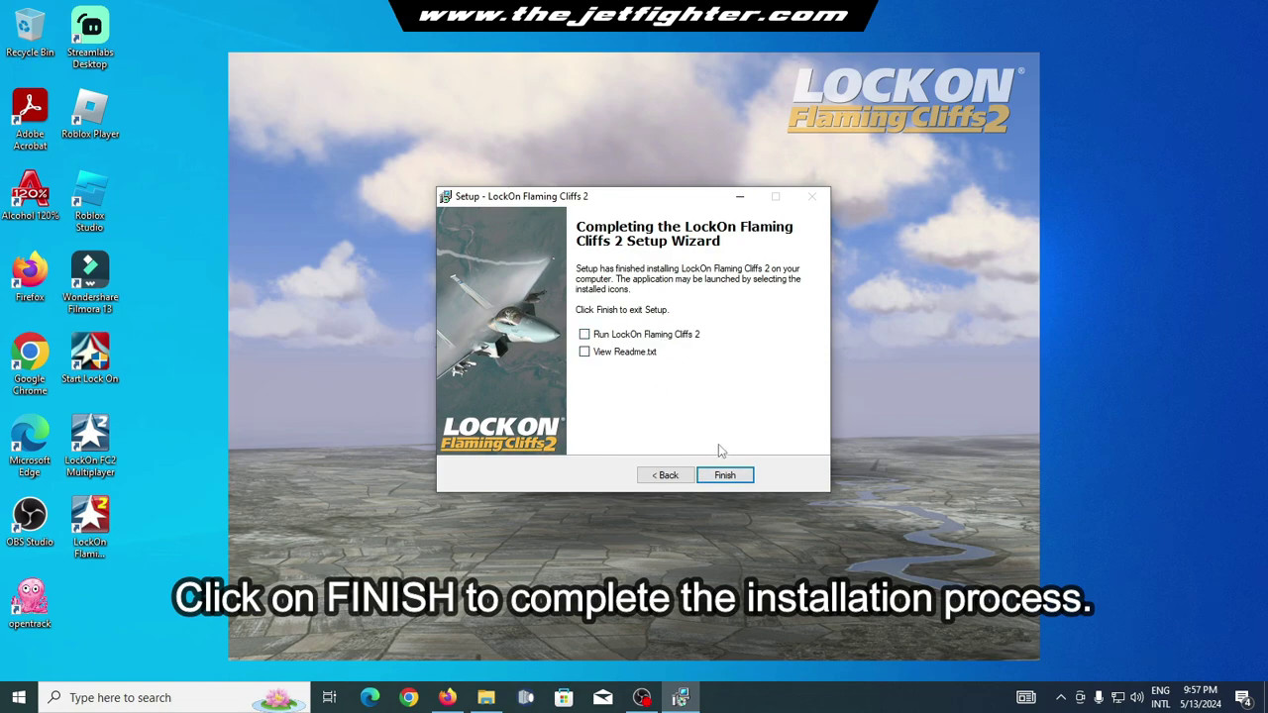
left_click(726, 477)
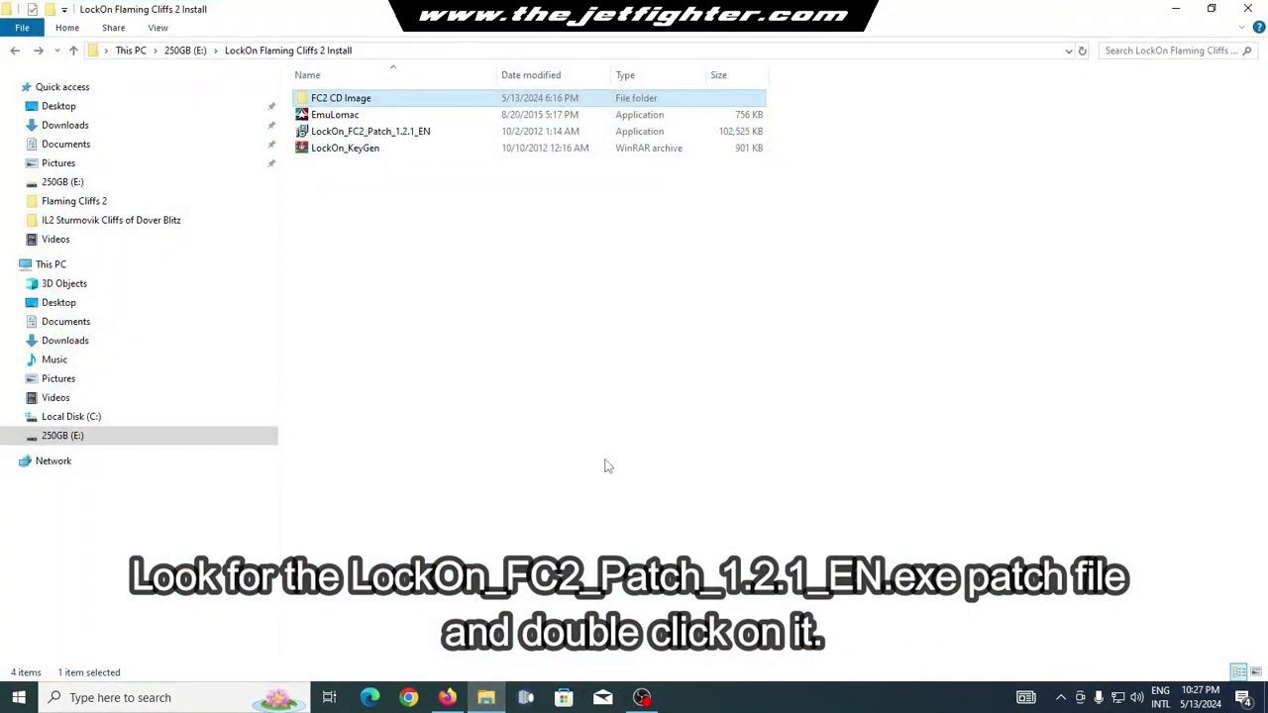
Run LockOn_FC2_Patch_1.2.1_EN and install the patch into the default LockOn Flaming Cliffs 2 folder, completing its wizard.
left_click(427, 136)
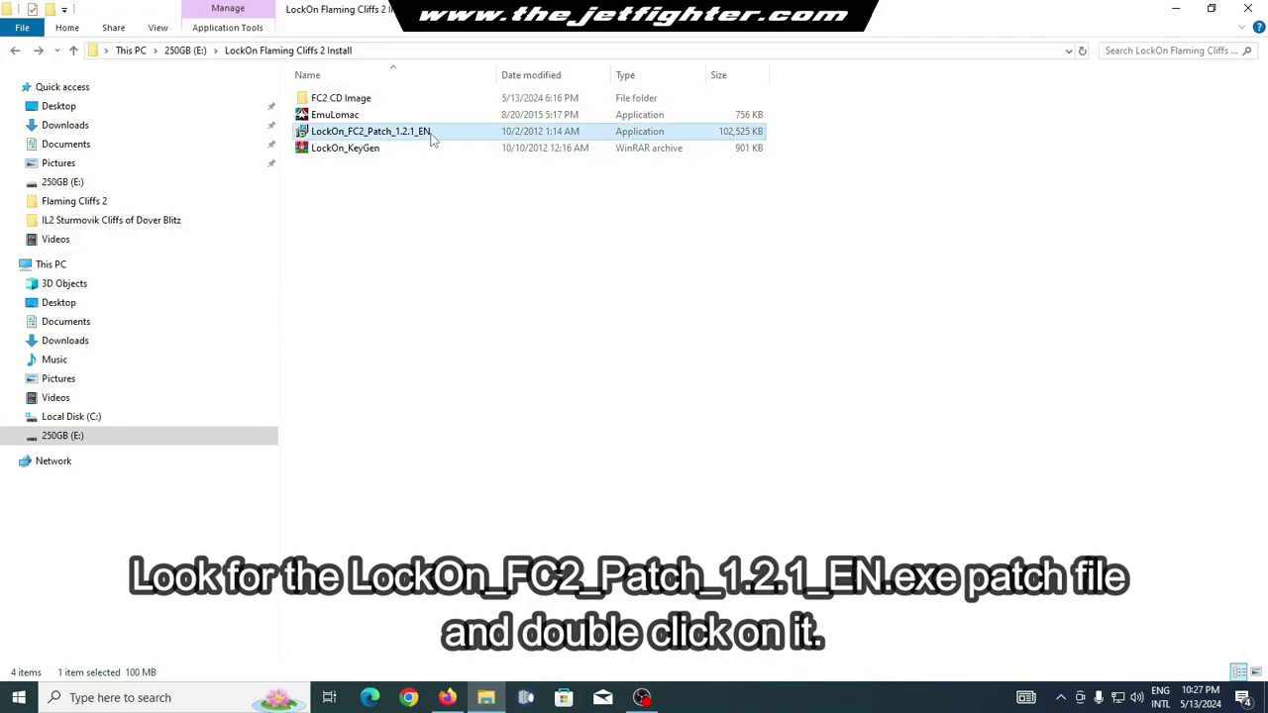
double_click(431, 136)
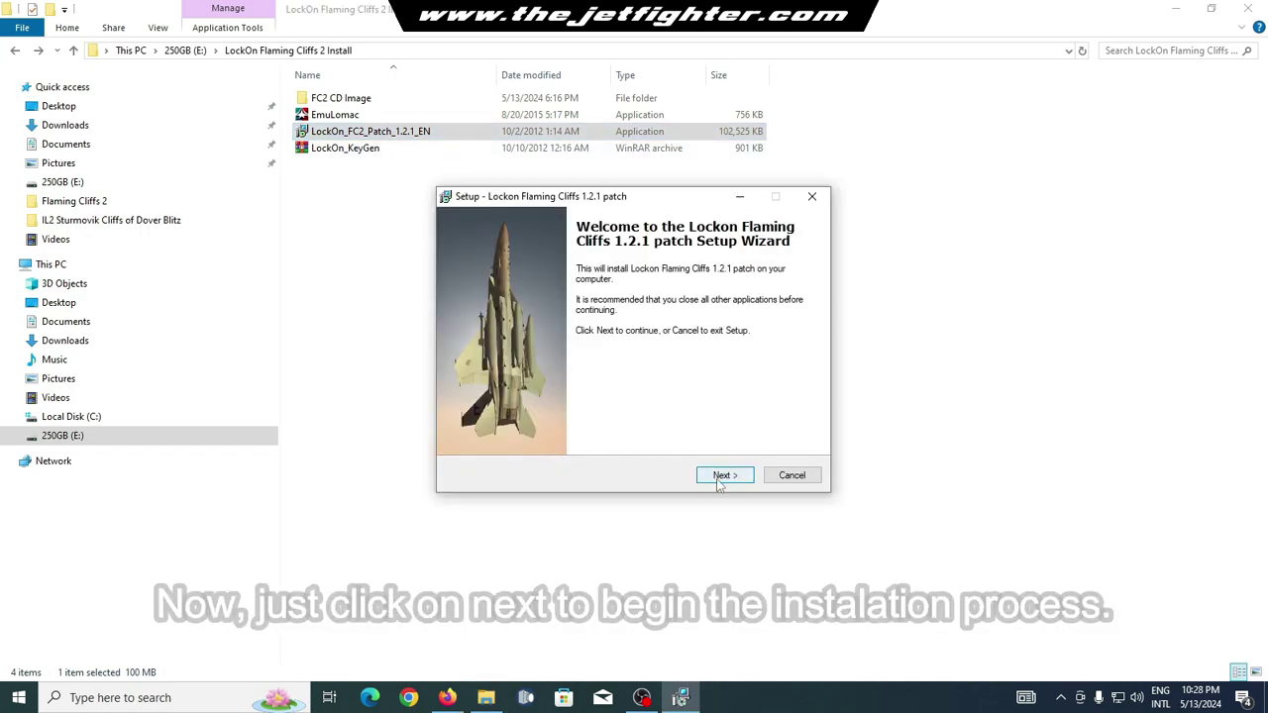
left_click(719, 478)
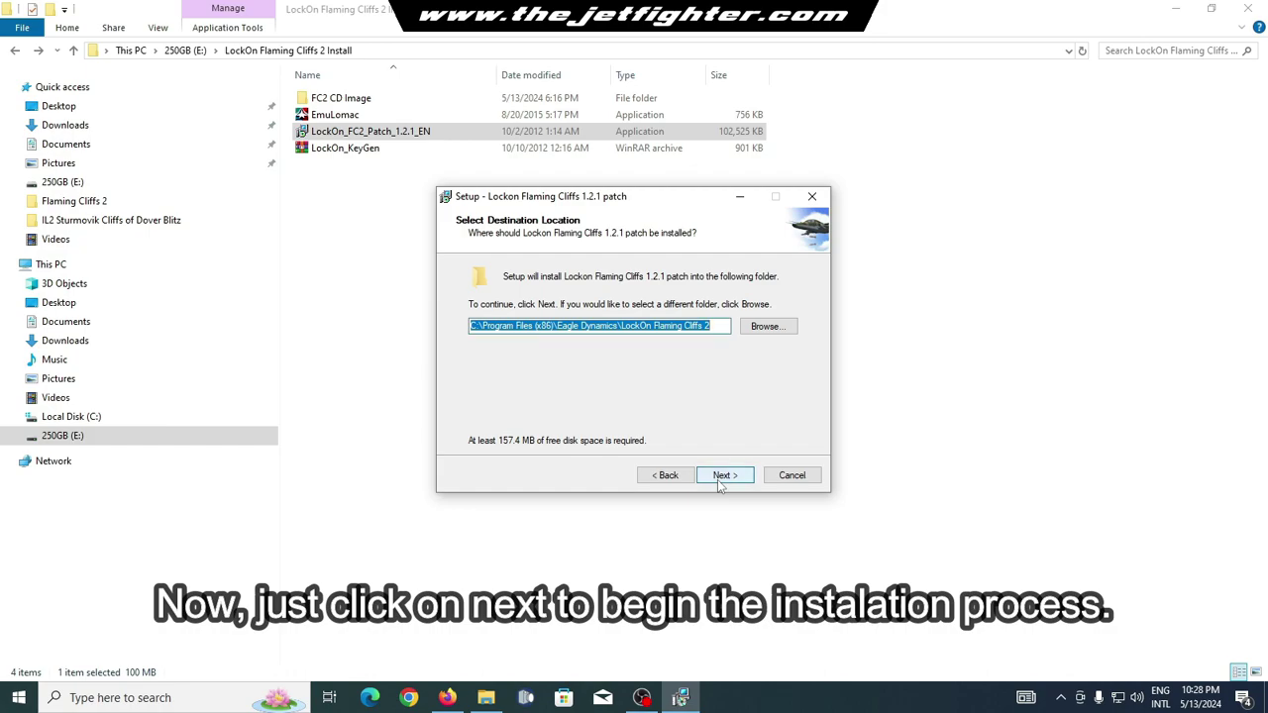
left_click(719, 475)
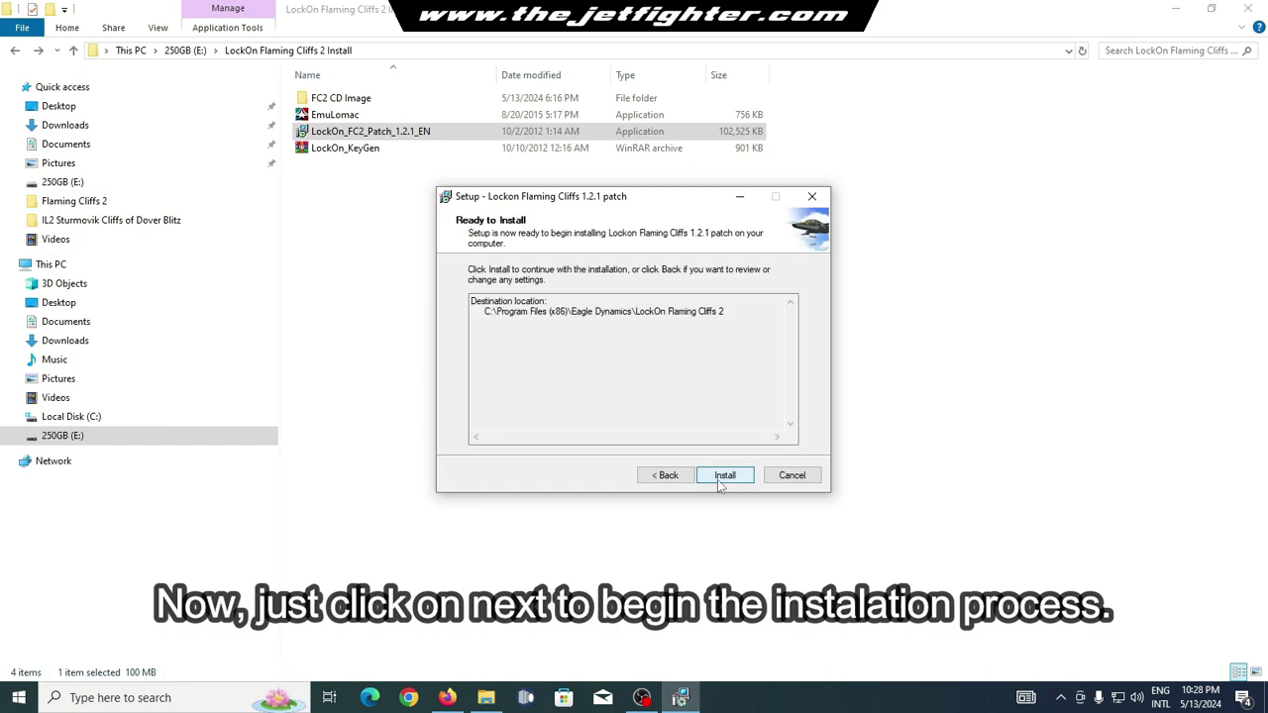
left_click(719, 479)
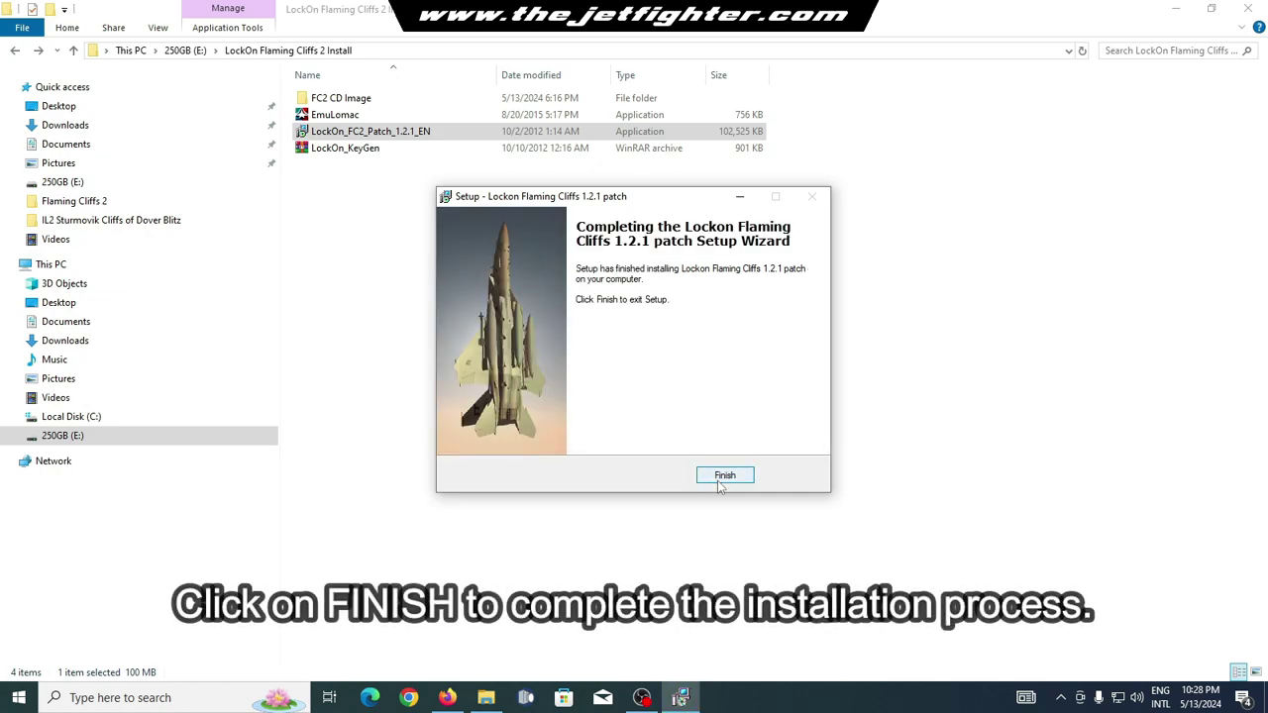
left_click(719, 480)
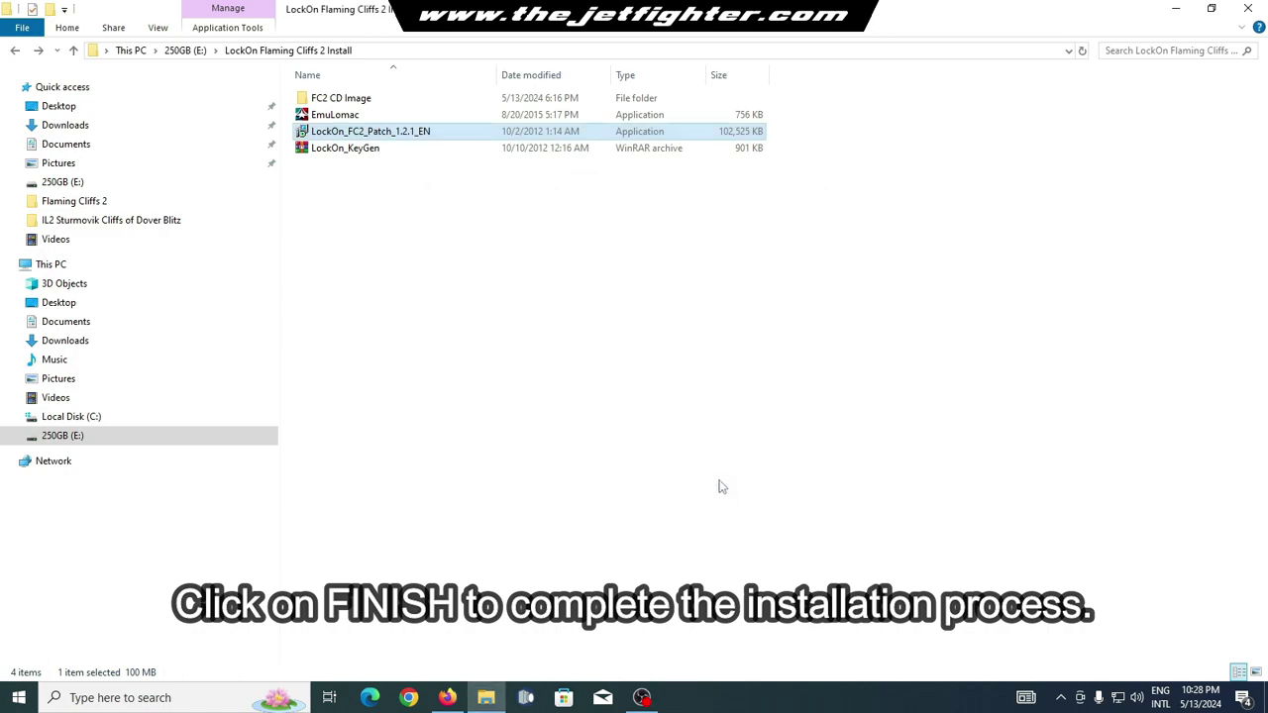
Set the LockOn FC2 Multiplayer desktop shortcut to always run as an administrator.
left_click(1166, 10)
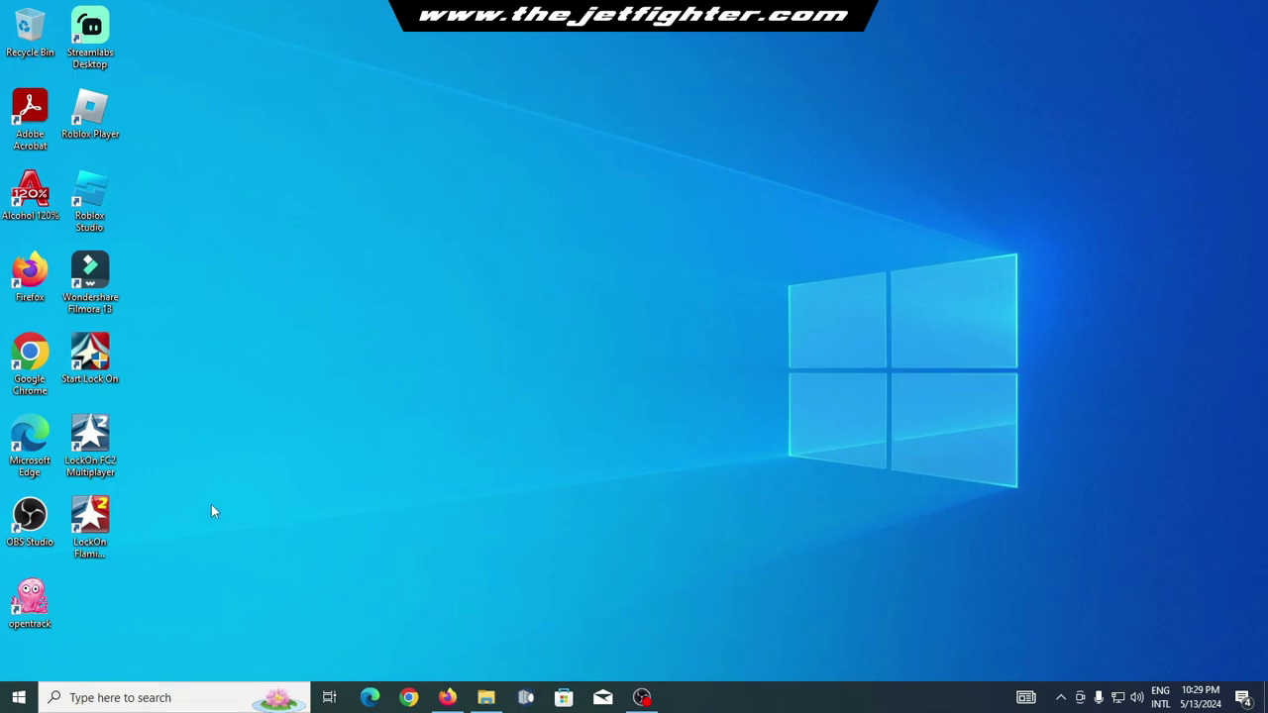
right_click(105, 469)
left_click(152, 451)
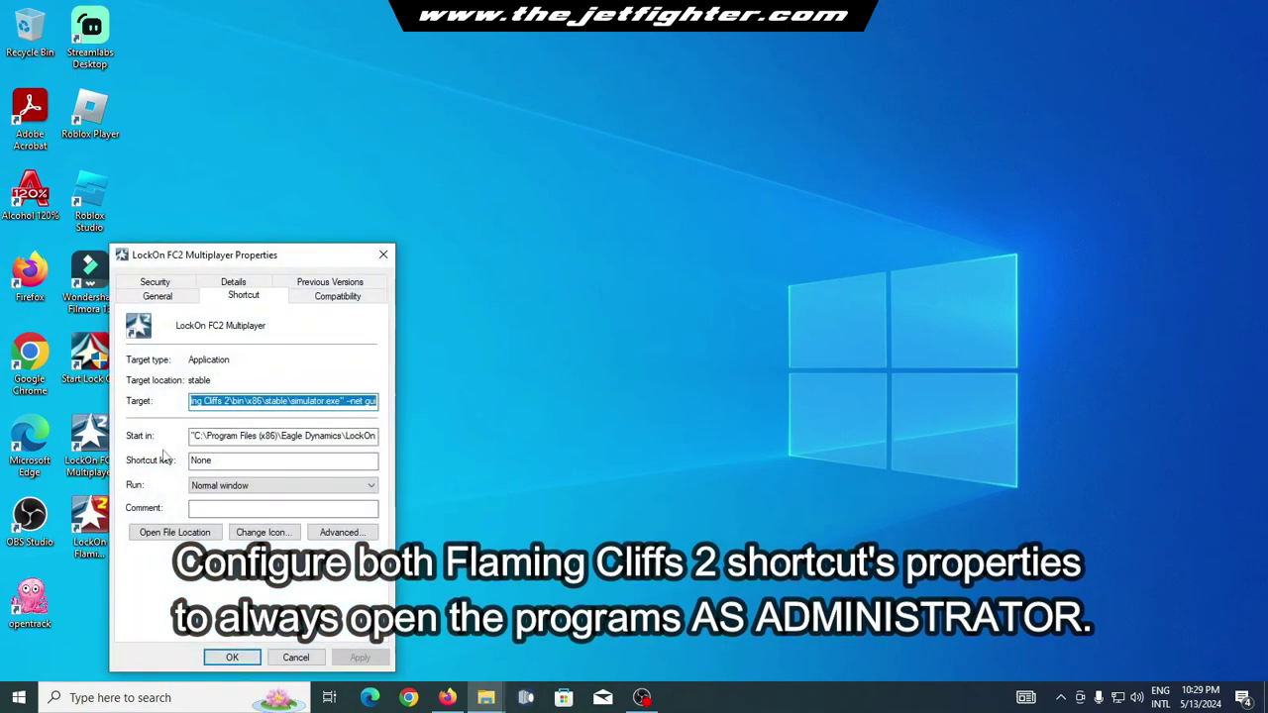
left_click(310, 297)
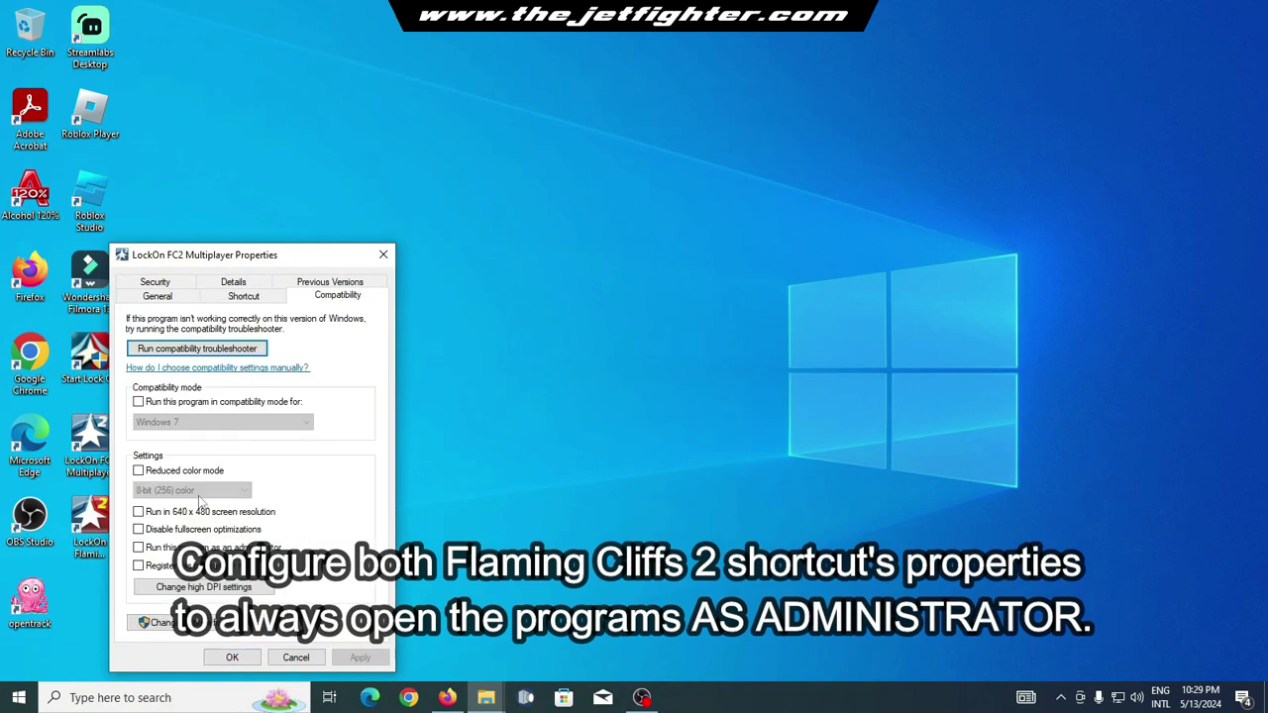
left_click(188, 548)
left_click(360, 656)
left_click(234, 658)
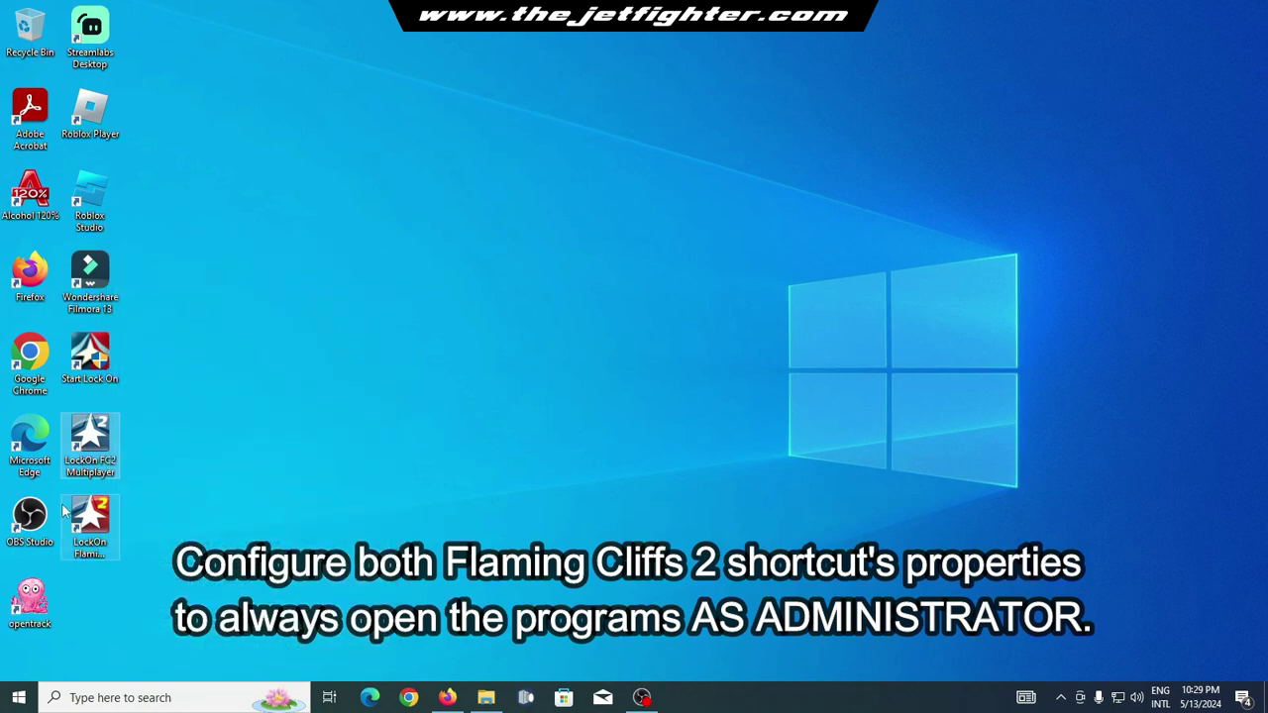
Set the LockOn Flaming Cliffs 2 desktop shortcut to always run as an administrator.
left_click(91, 517)
right_click(96, 517)
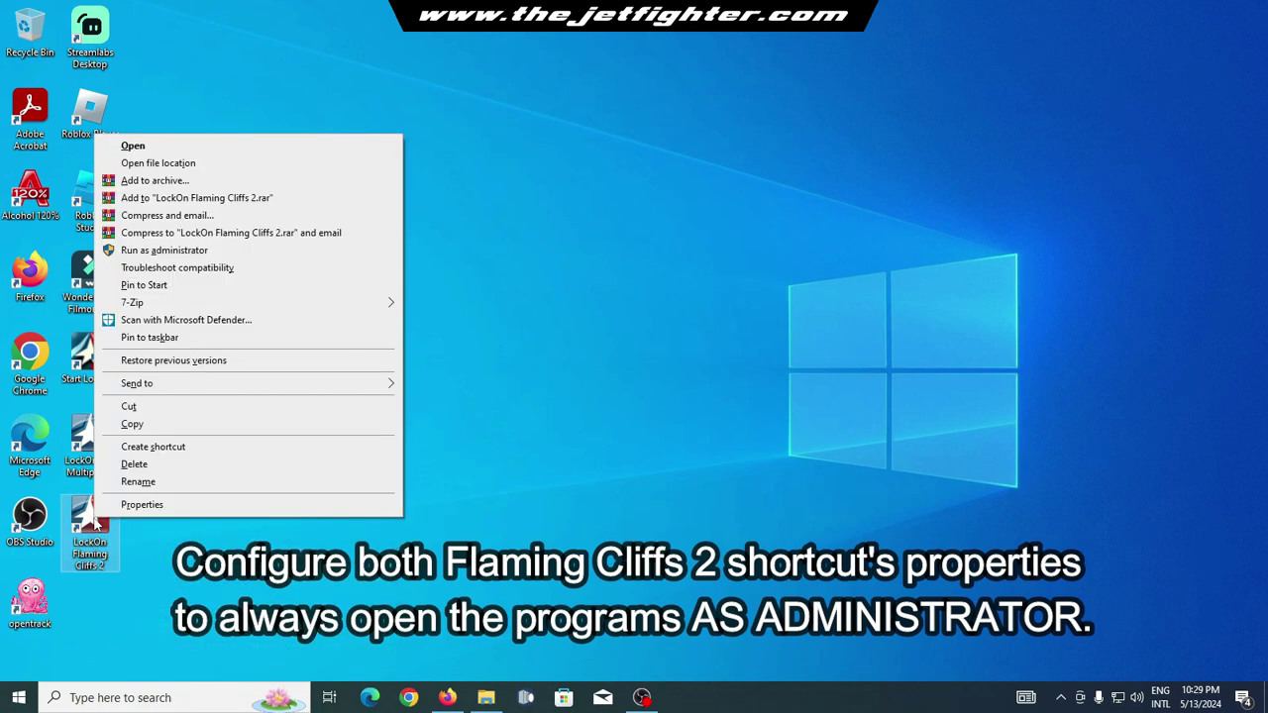
left_click(154, 505)
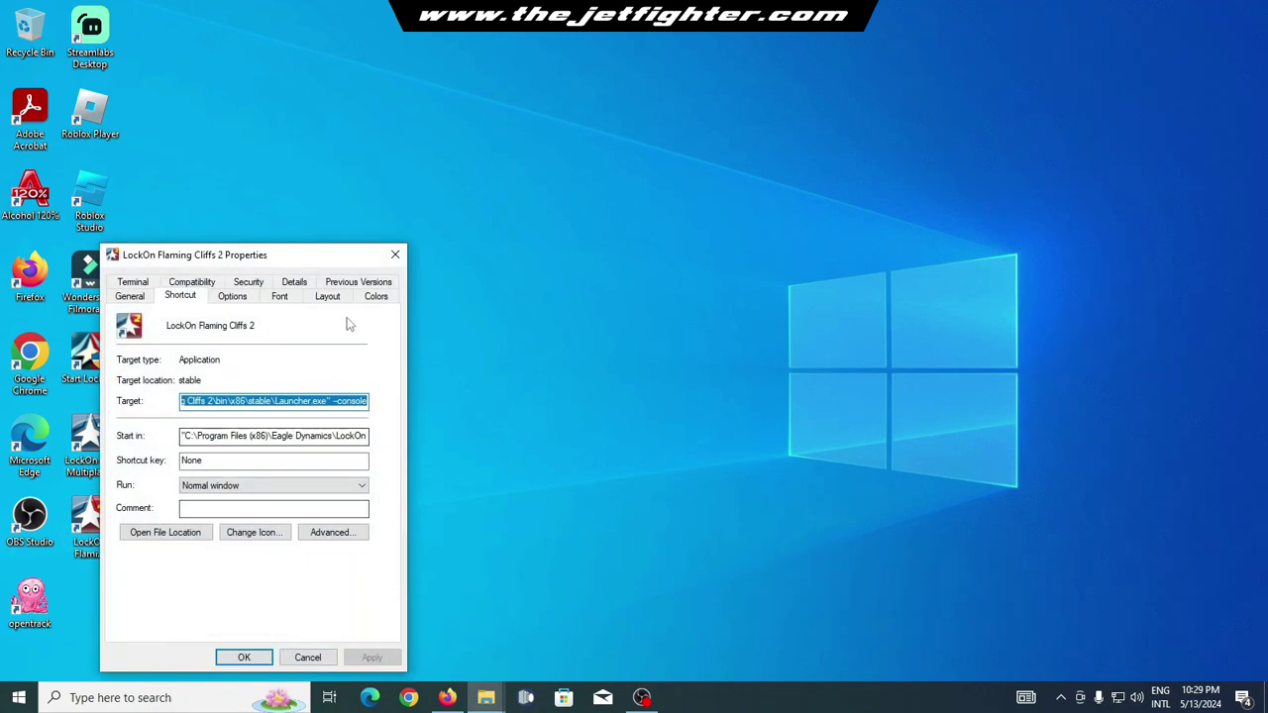
left_click(206, 288)
left_click(175, 547)
left_click(373, 662)
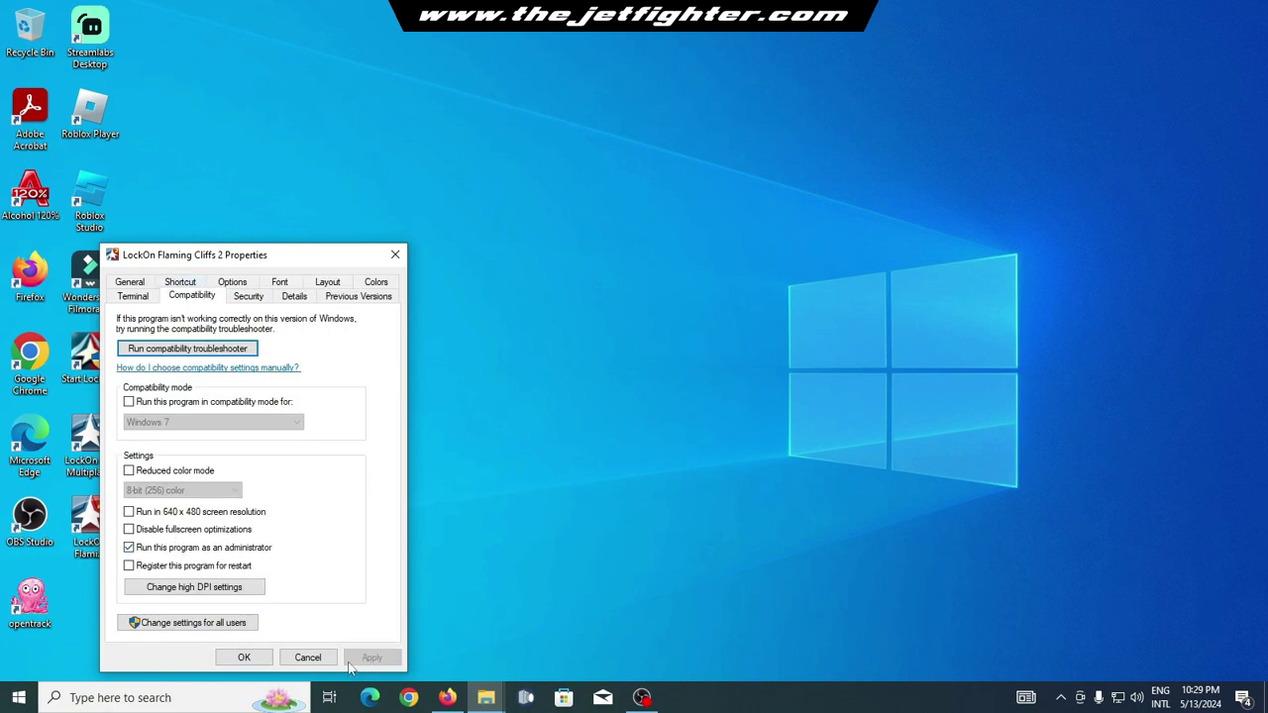
left_click(307, 657)
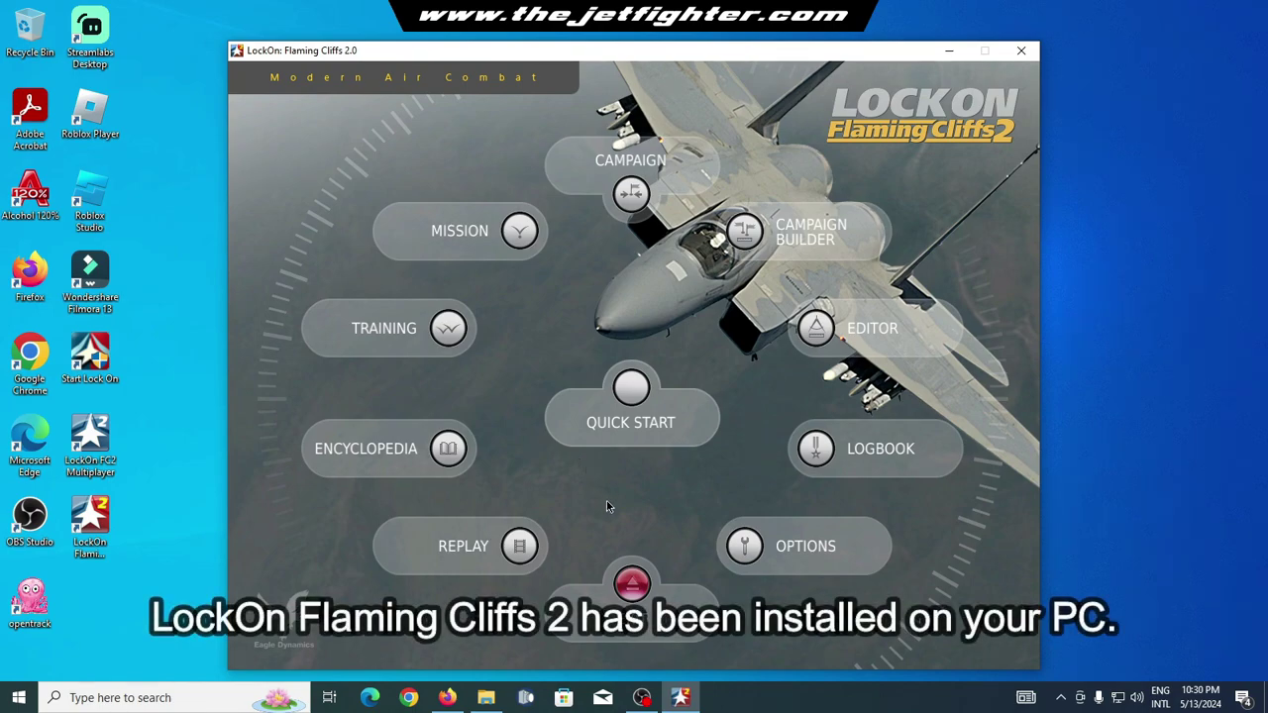
Exit the game, relaunch LockOn Flaming Cliffs 2 from the desktop and open its mission selection.
left_click(632, 586)
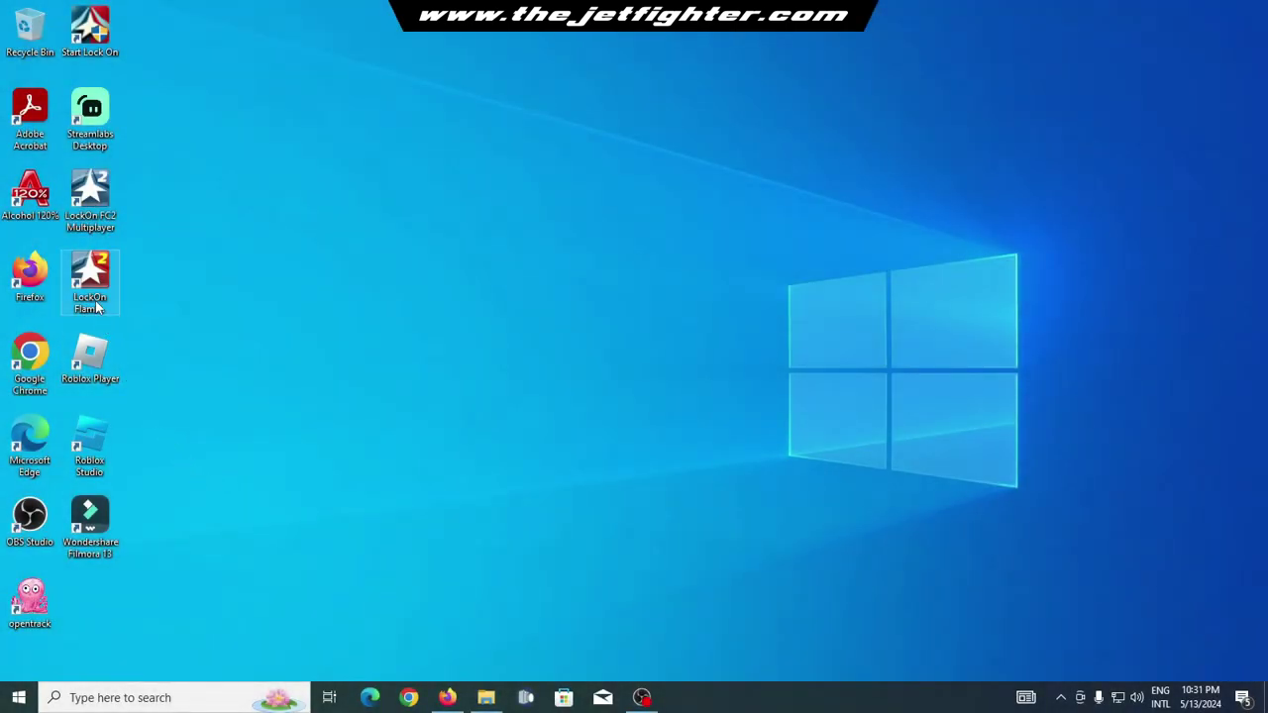
double_click(97, 308)
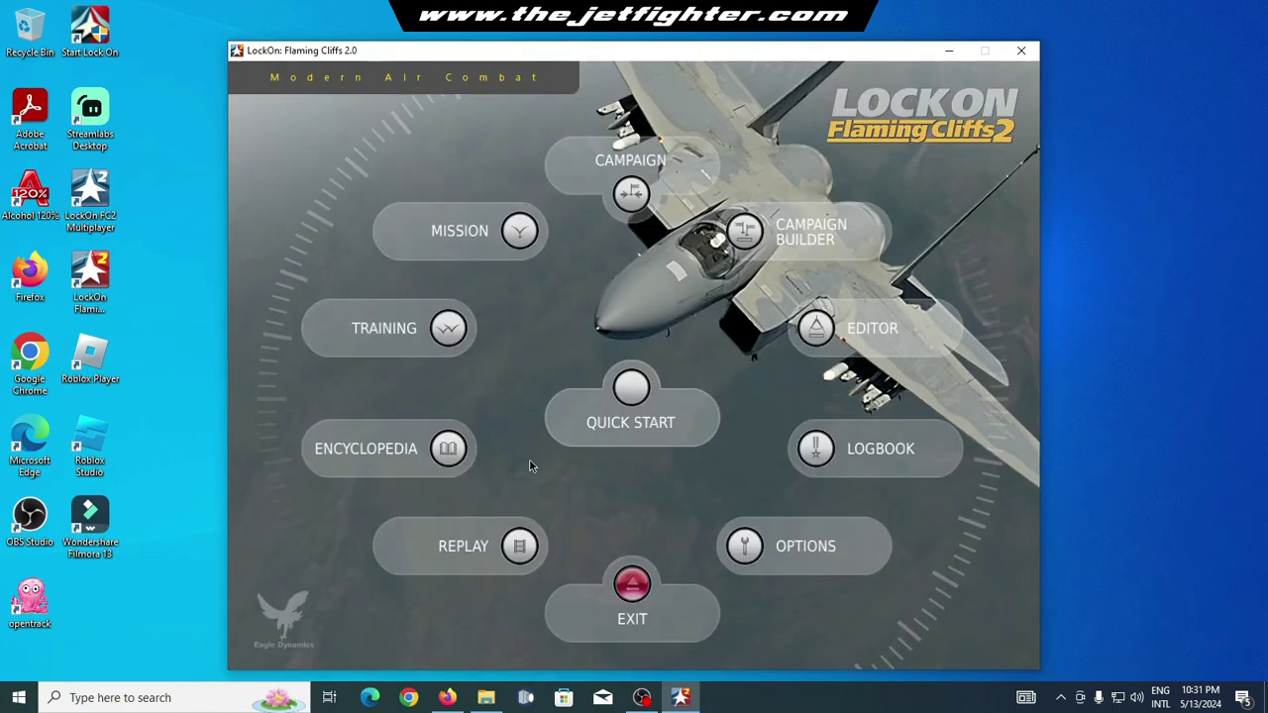
left_click(518, 232)
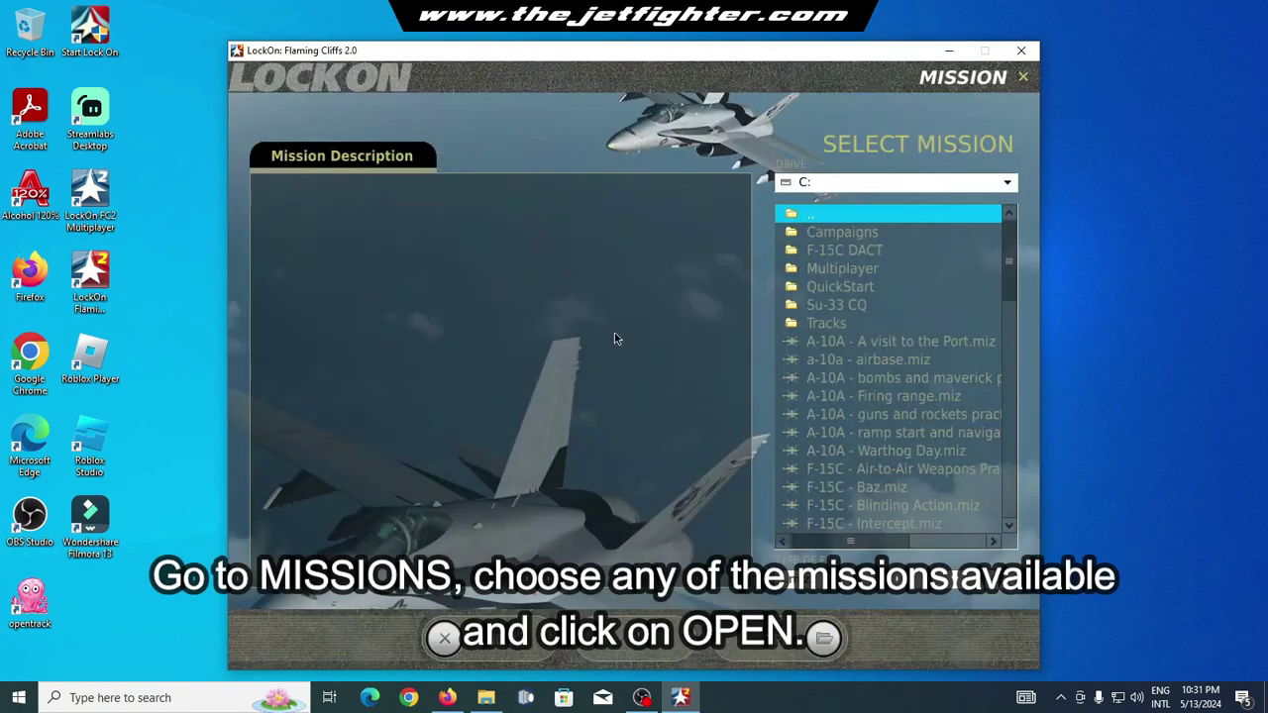
Open the F-15C Ramp Start and Navigation mission and start flying it from the briefing.
scroll(892, 442, "down", 3)
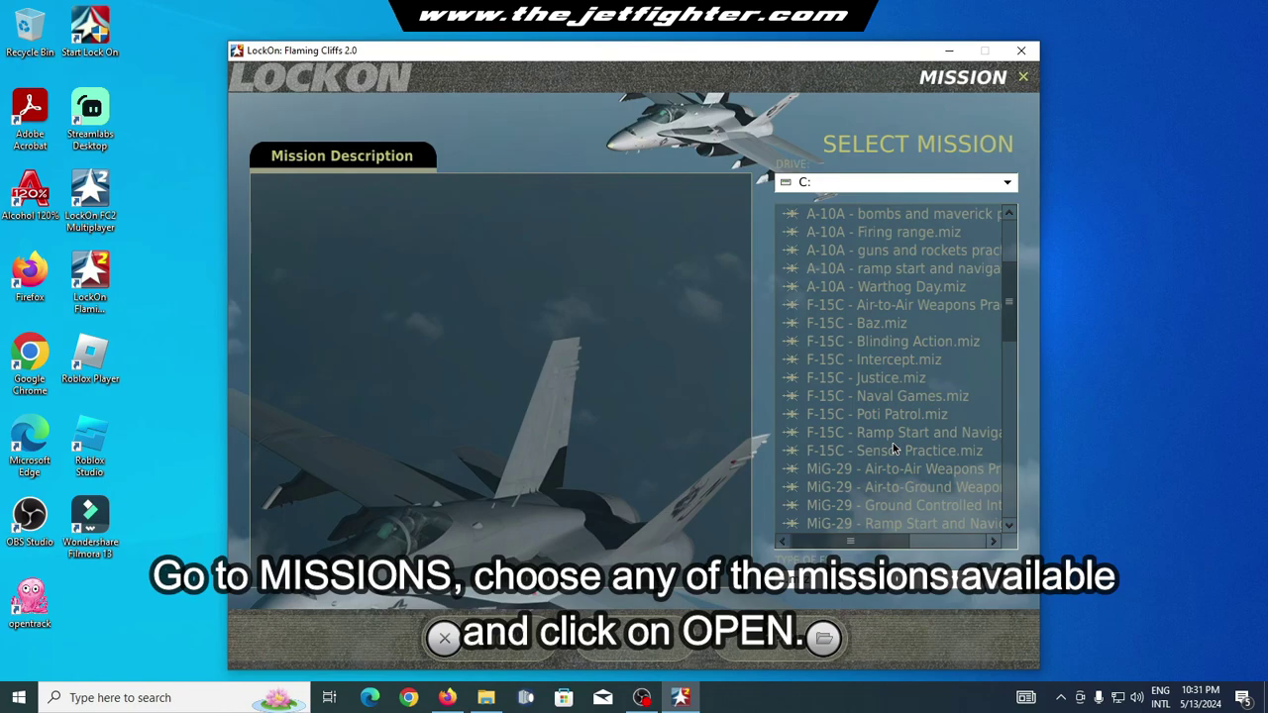
left_click(899, 432)
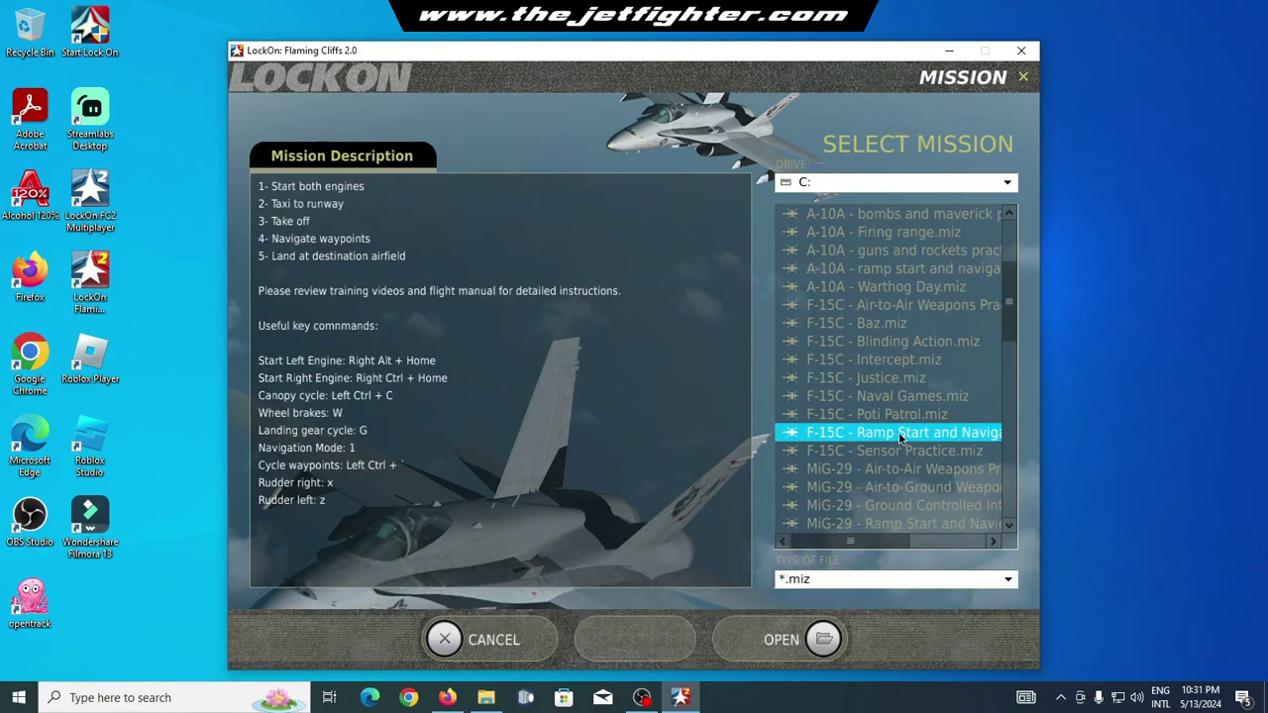
left_click(826, 640)
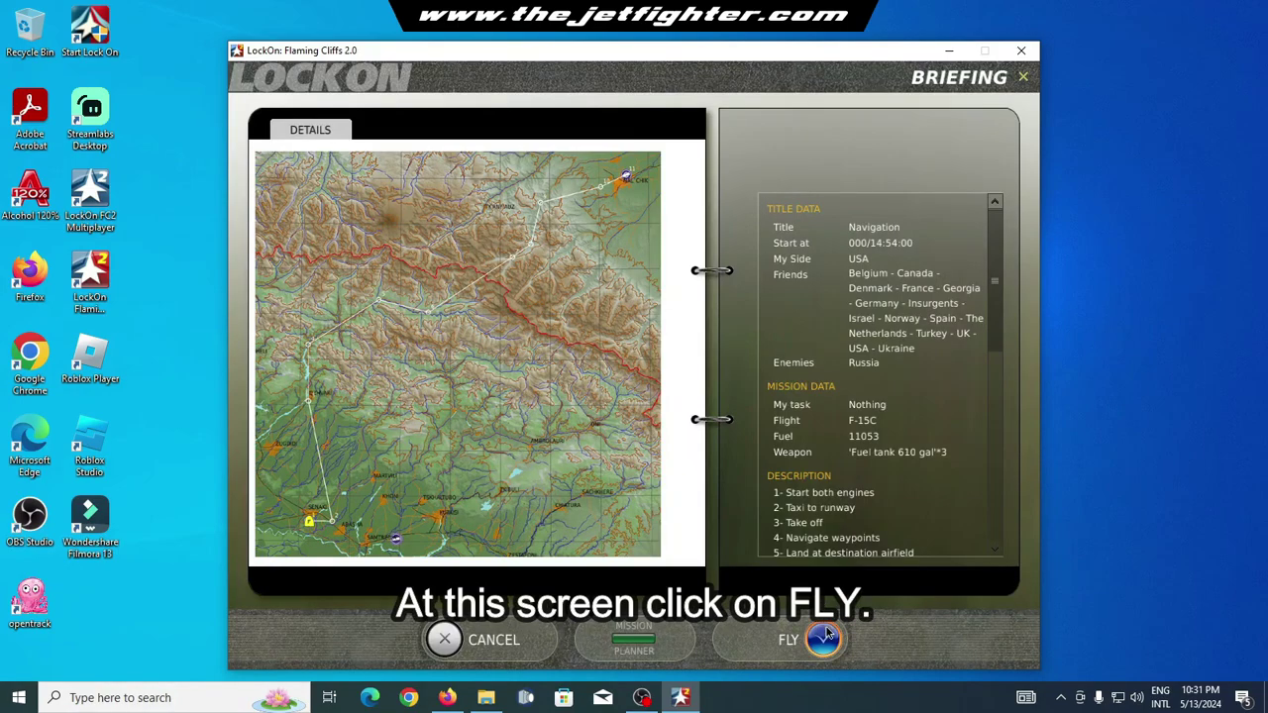
left_click(828, 639)
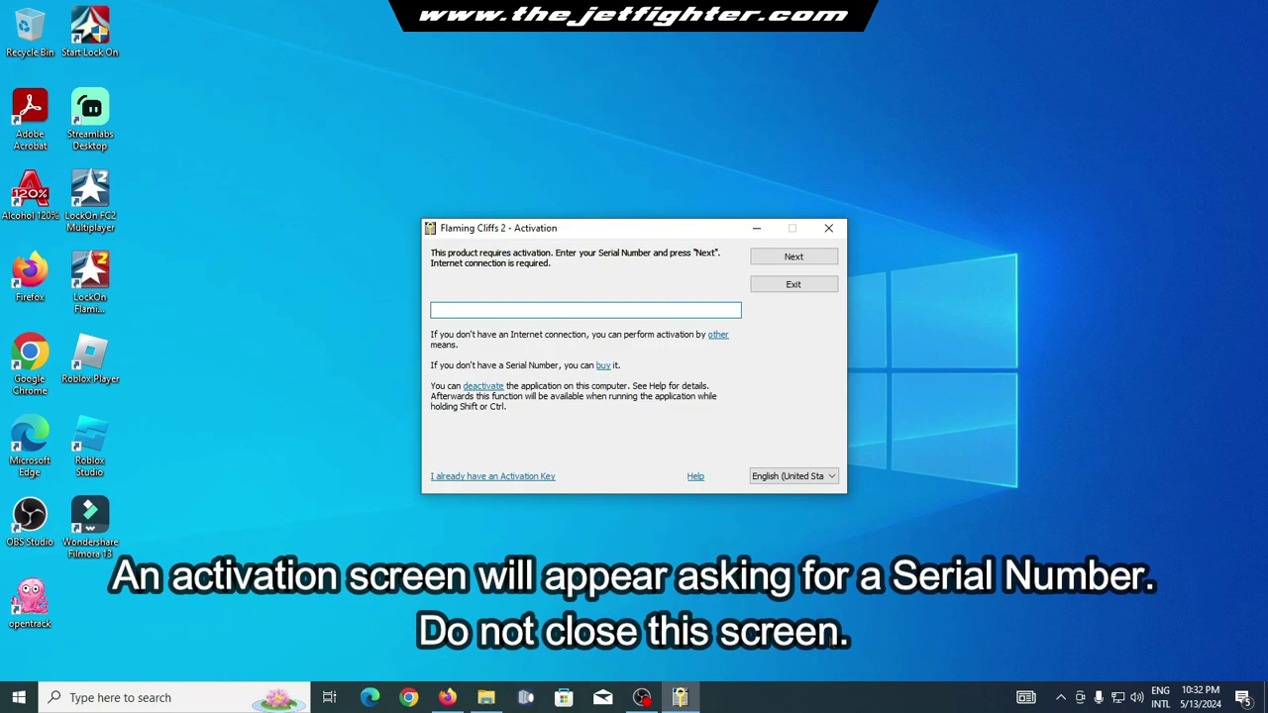
Extract the LockOn_KeyGen archive from the LockOn Flaming Cliffs 2 Install folder on drive E: into its own LockOn_KeyGen folder.
left_click(485, 698)
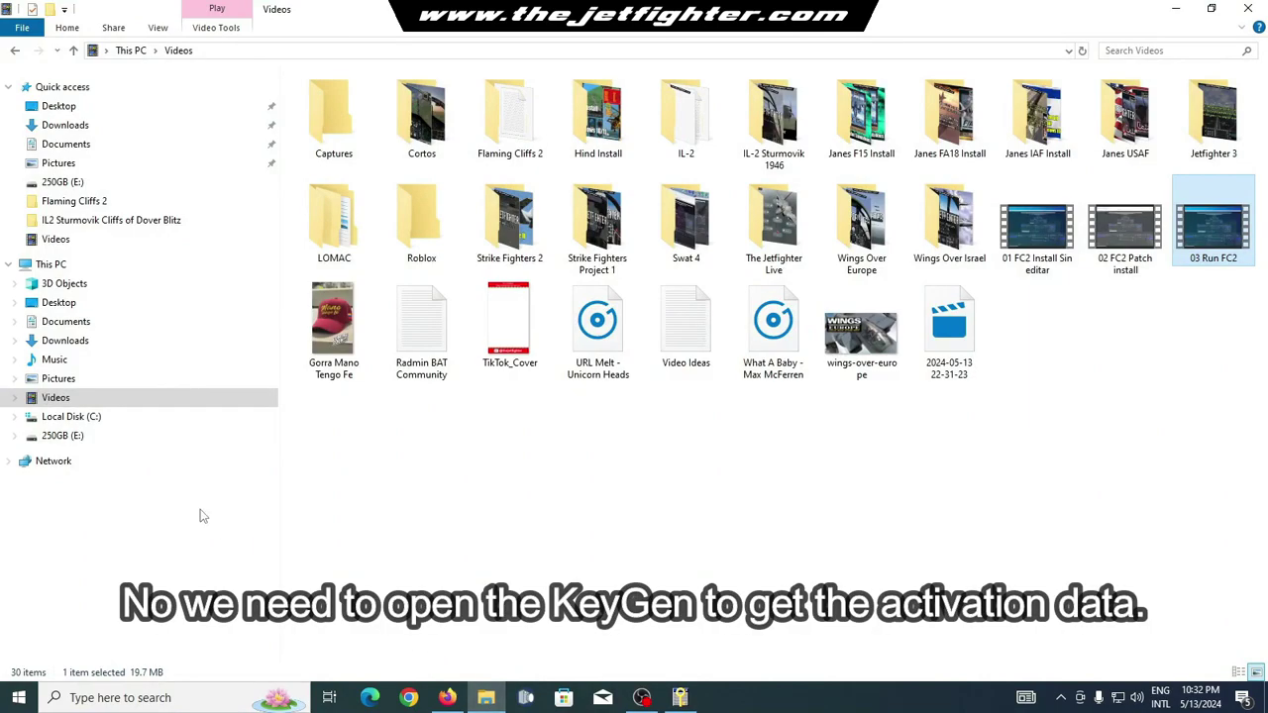
left_click(65, 437)
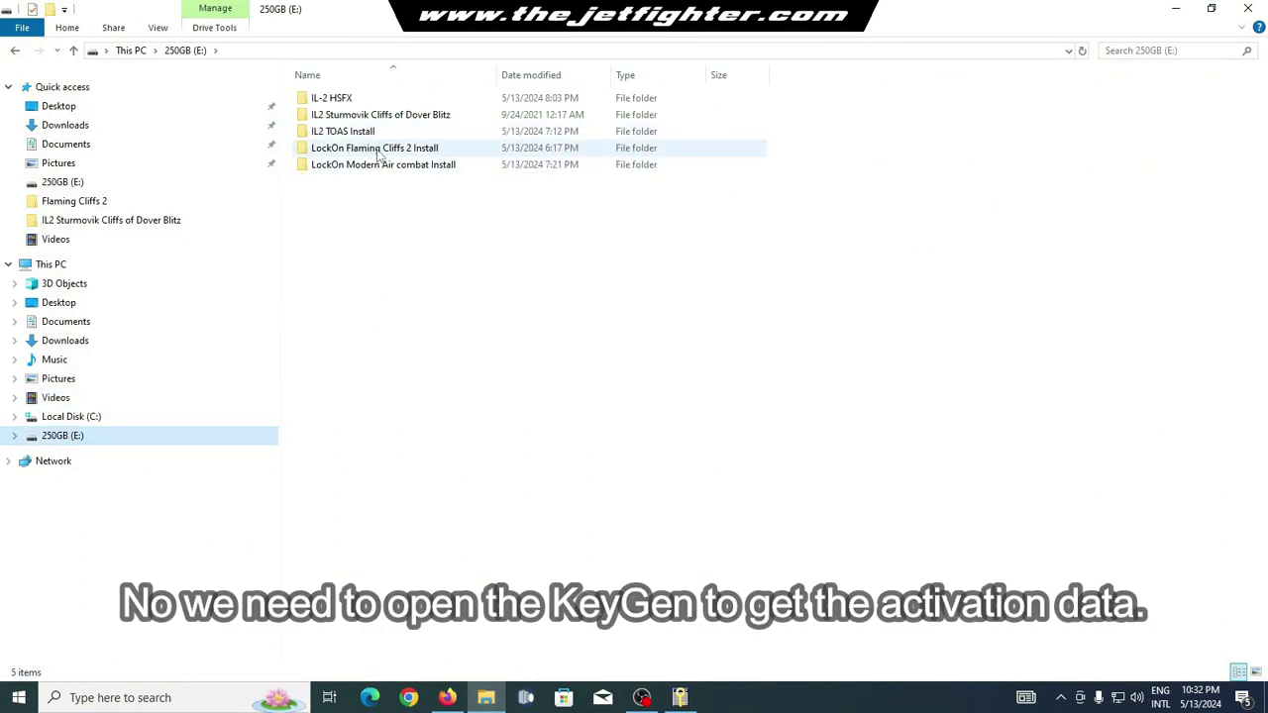
double_click(409, 151)
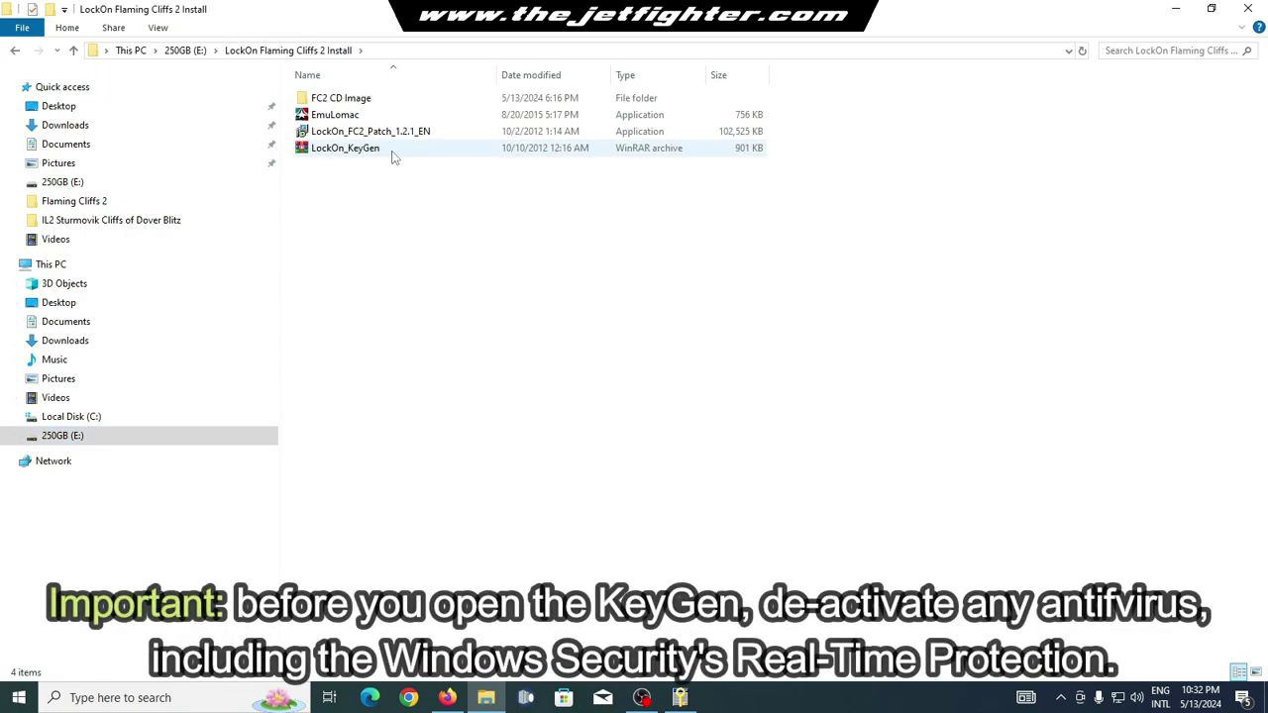
left_click(392, 155)
right_click(393, 154)
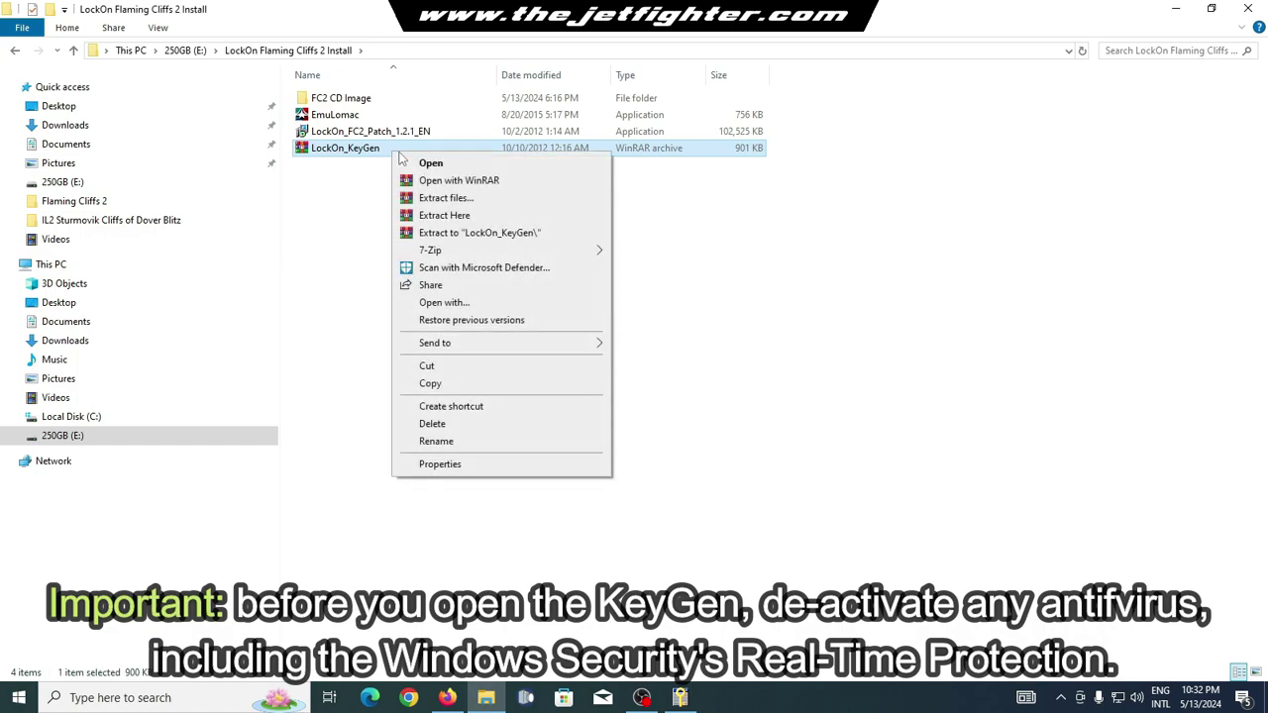
left_click(505, 233)
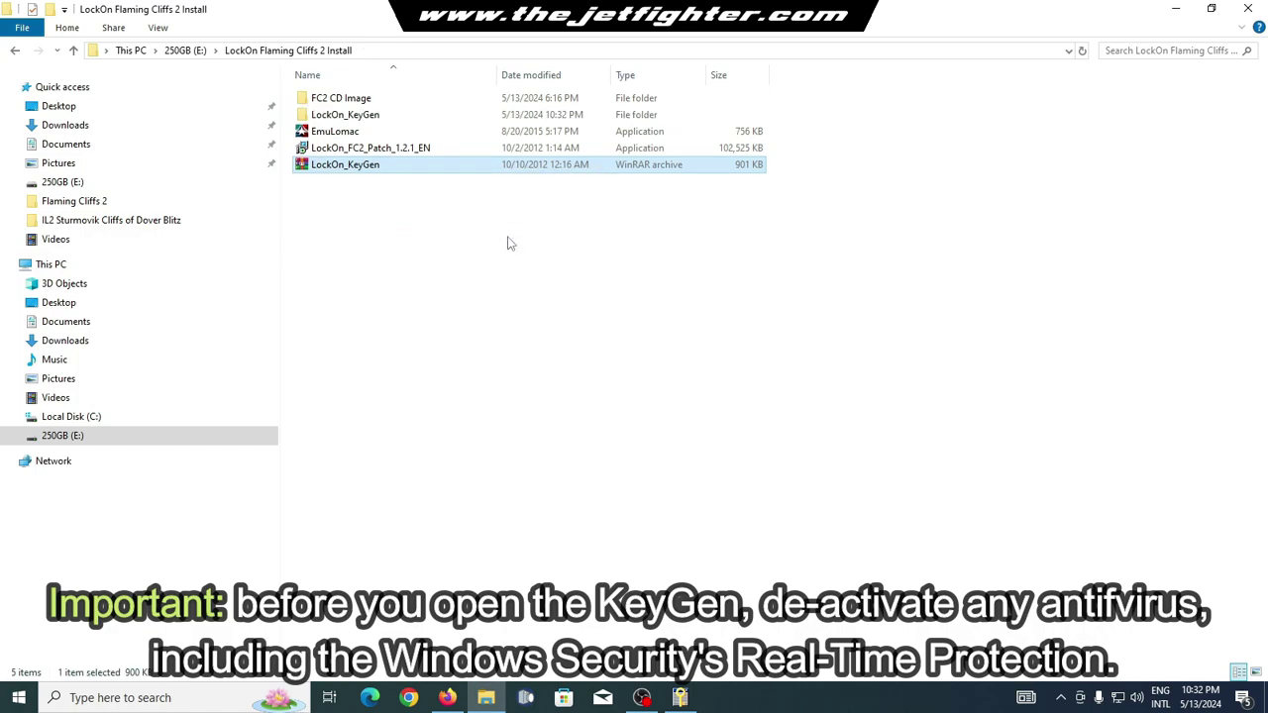
Run LockOn_KeyGen from the extracted folder and place its window beside the Flaming Cliffs 2 activation window.
double_click(385, 117)
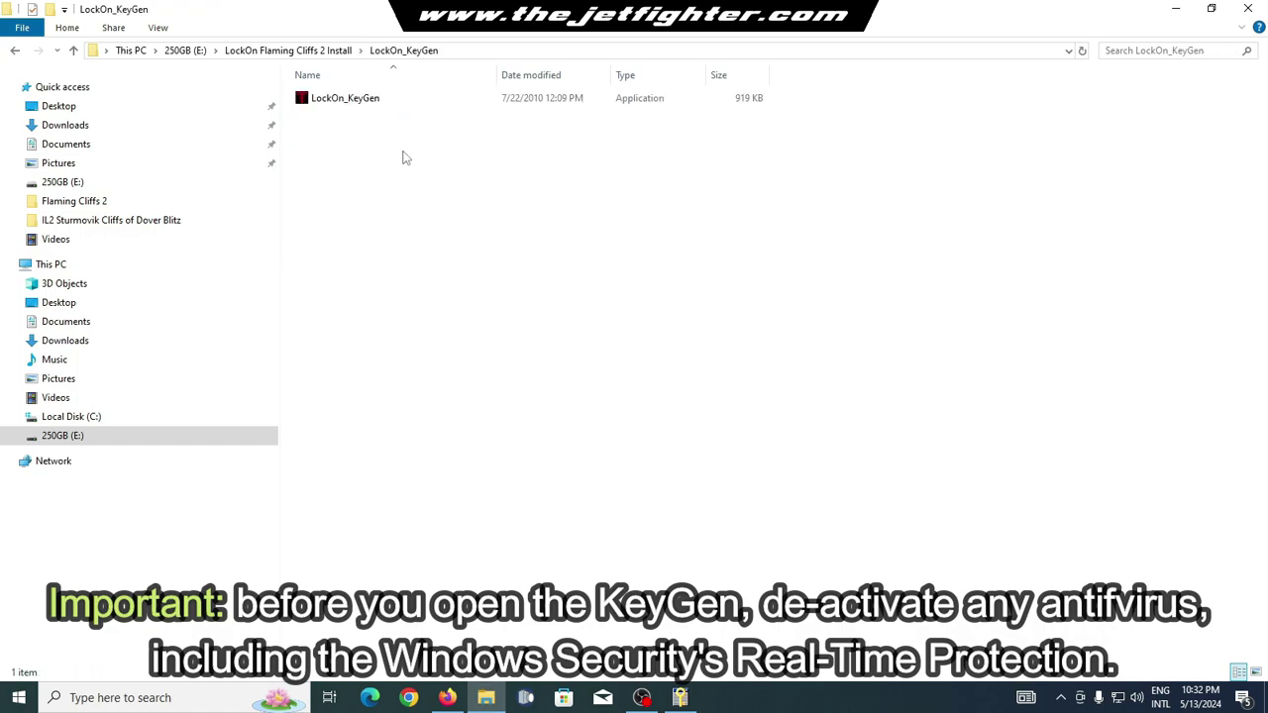
double_click(366, 105)
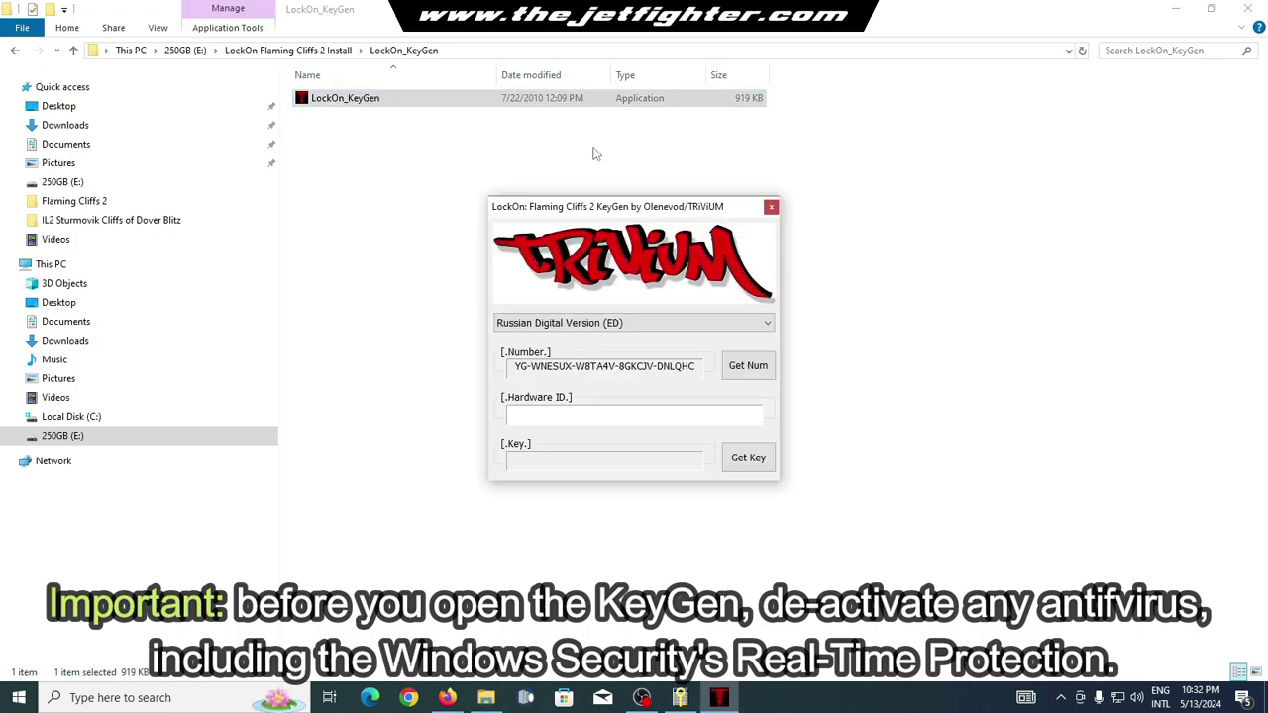
left_click(1178, 10)
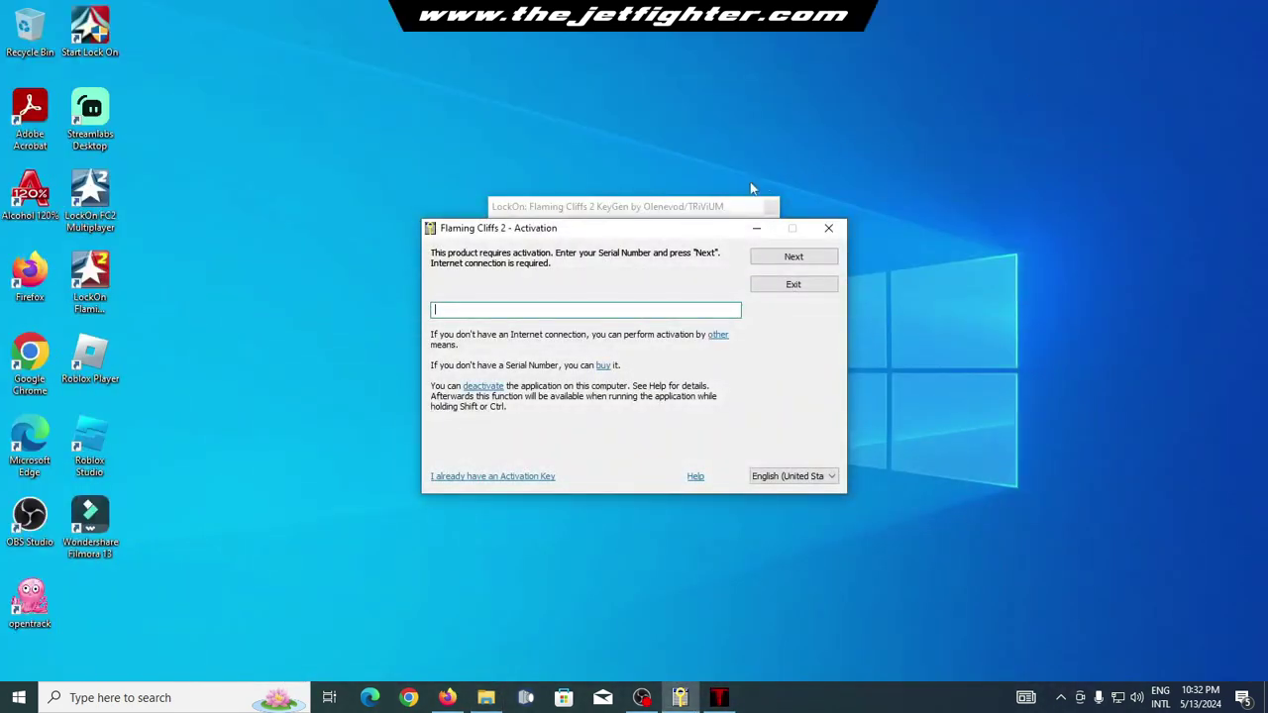
left_click(674, 206)
left_click_drag(674, 206, 1065, 231)
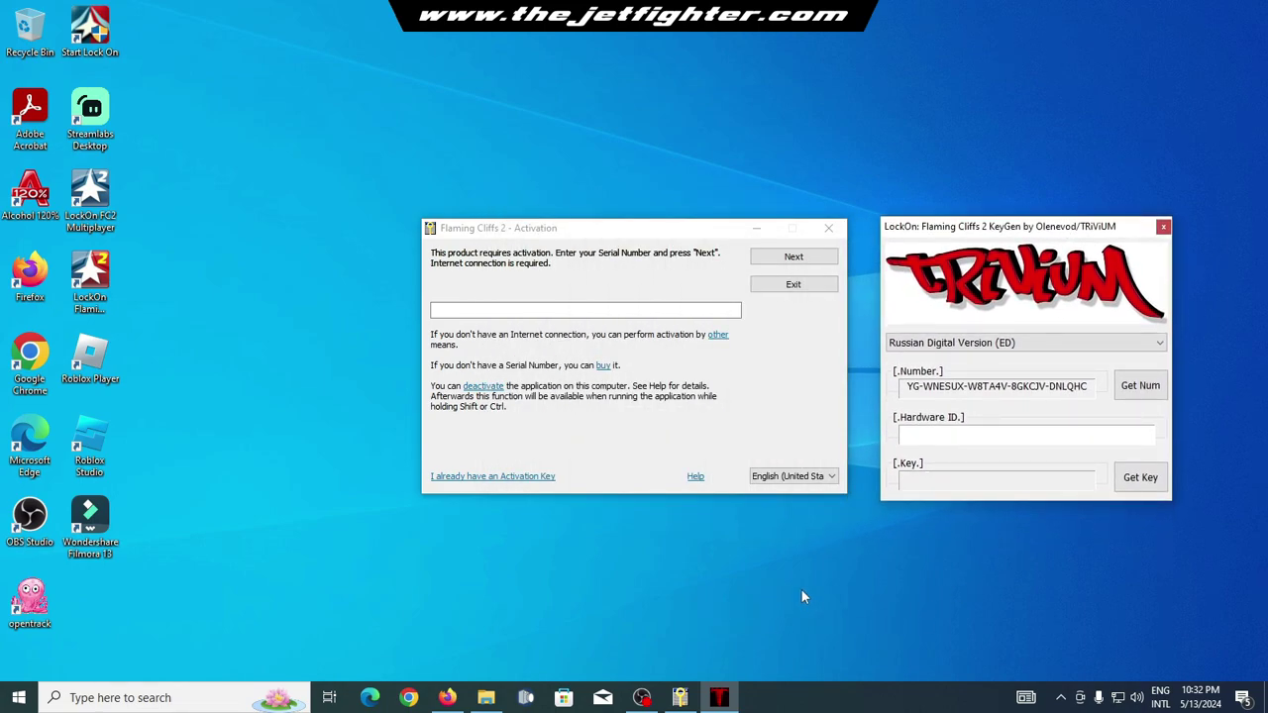
Choose English Digital Version (ED) in the KeyGen and generate a new serial number.
left_click(1054, 341)
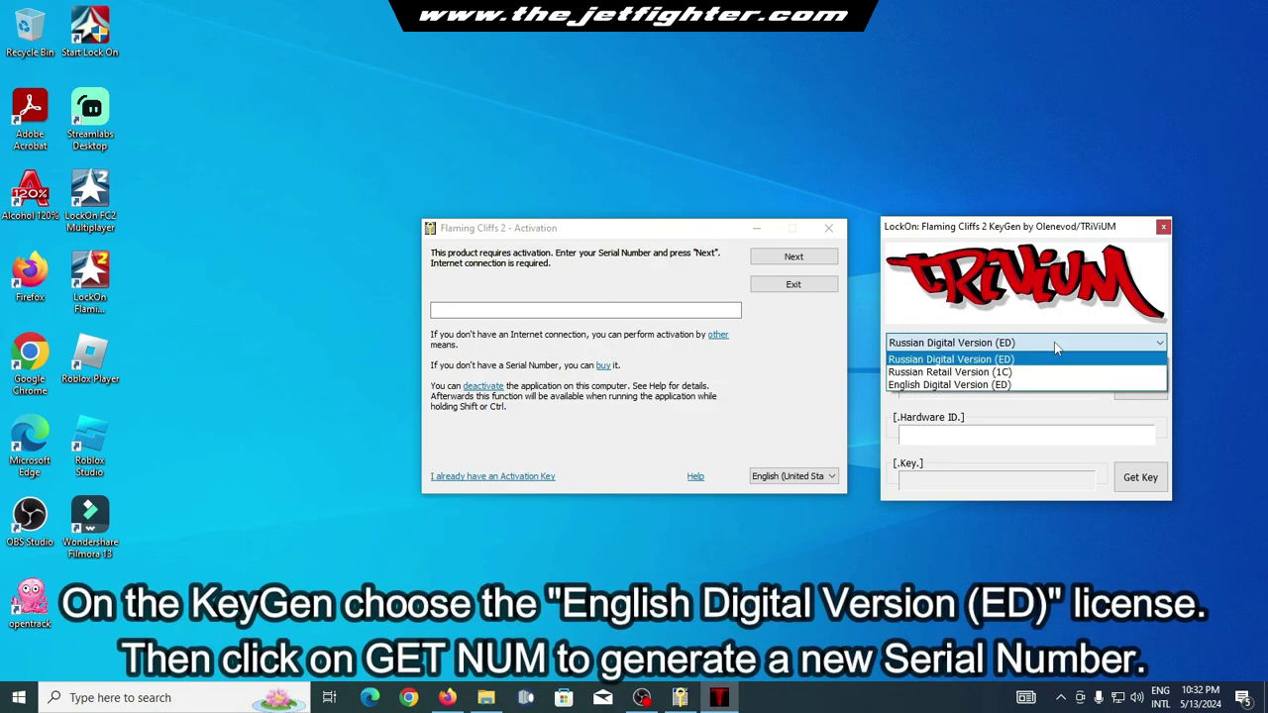
left_click(1019, 386)
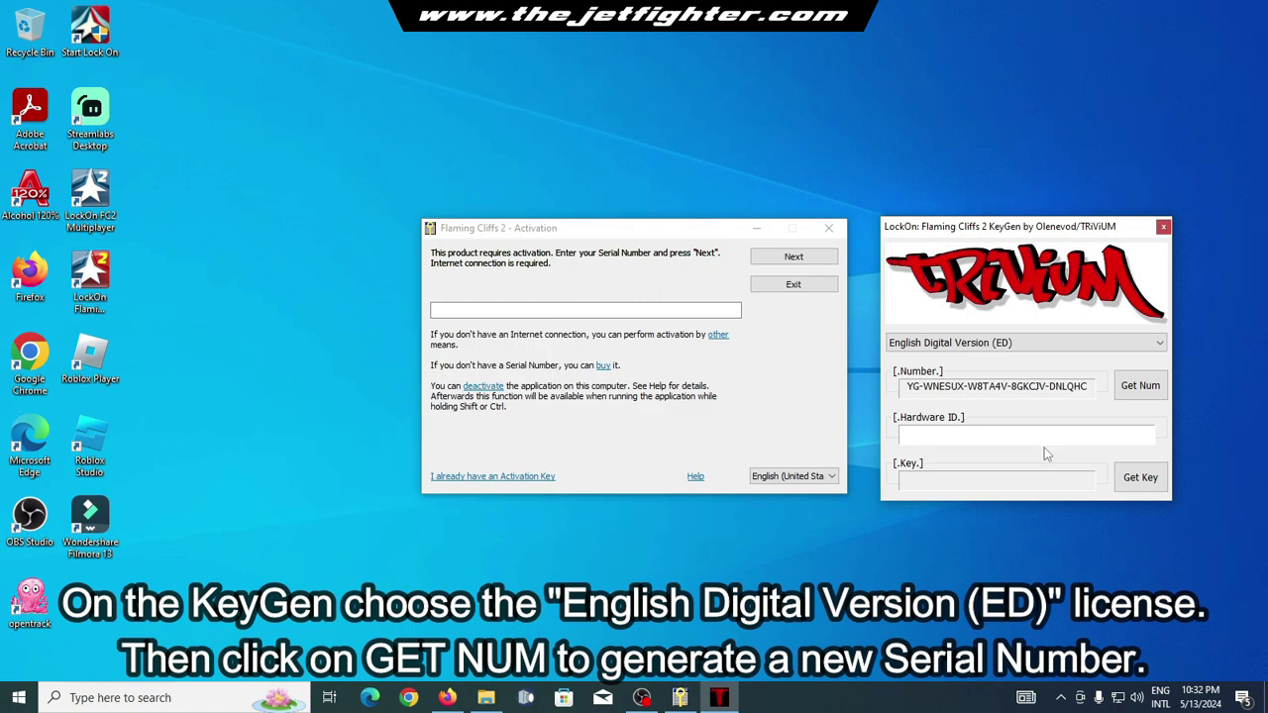
left_click(1130, 391)
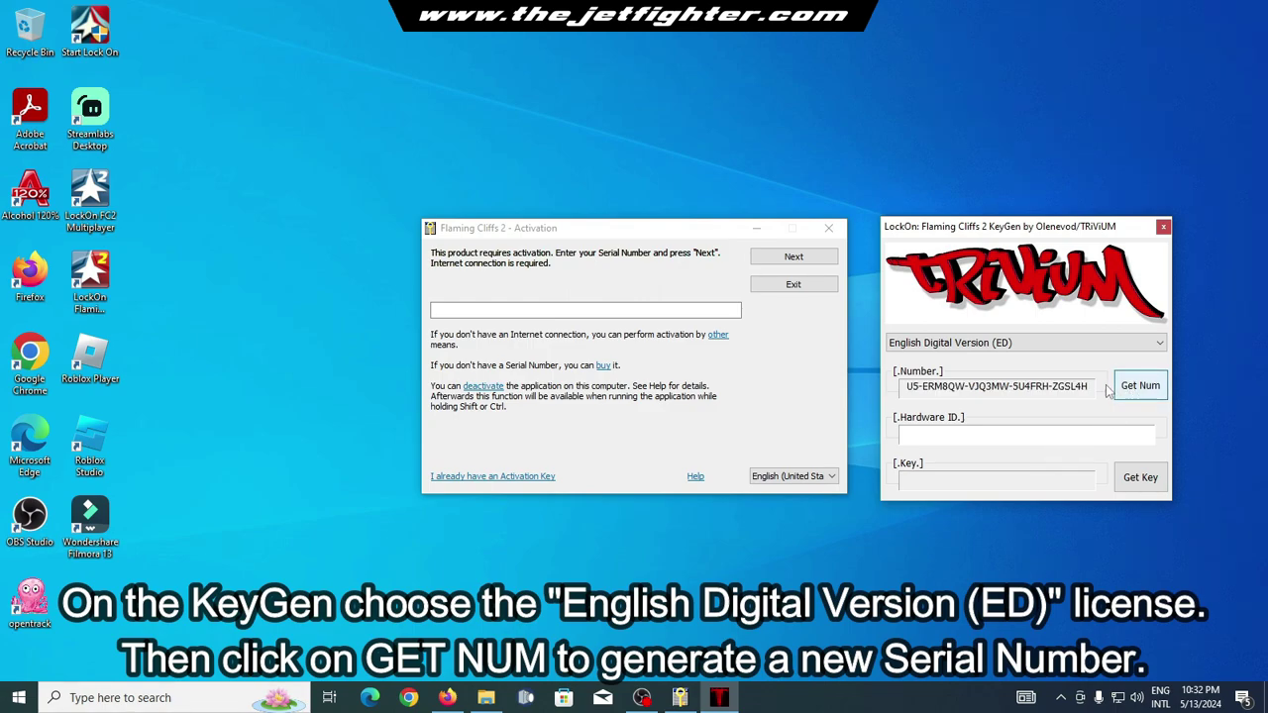
Copy the generated serial number from the KeyGen into the serial number field of the game's activation window.
left_click_drag(1093, 387, 902, 389)
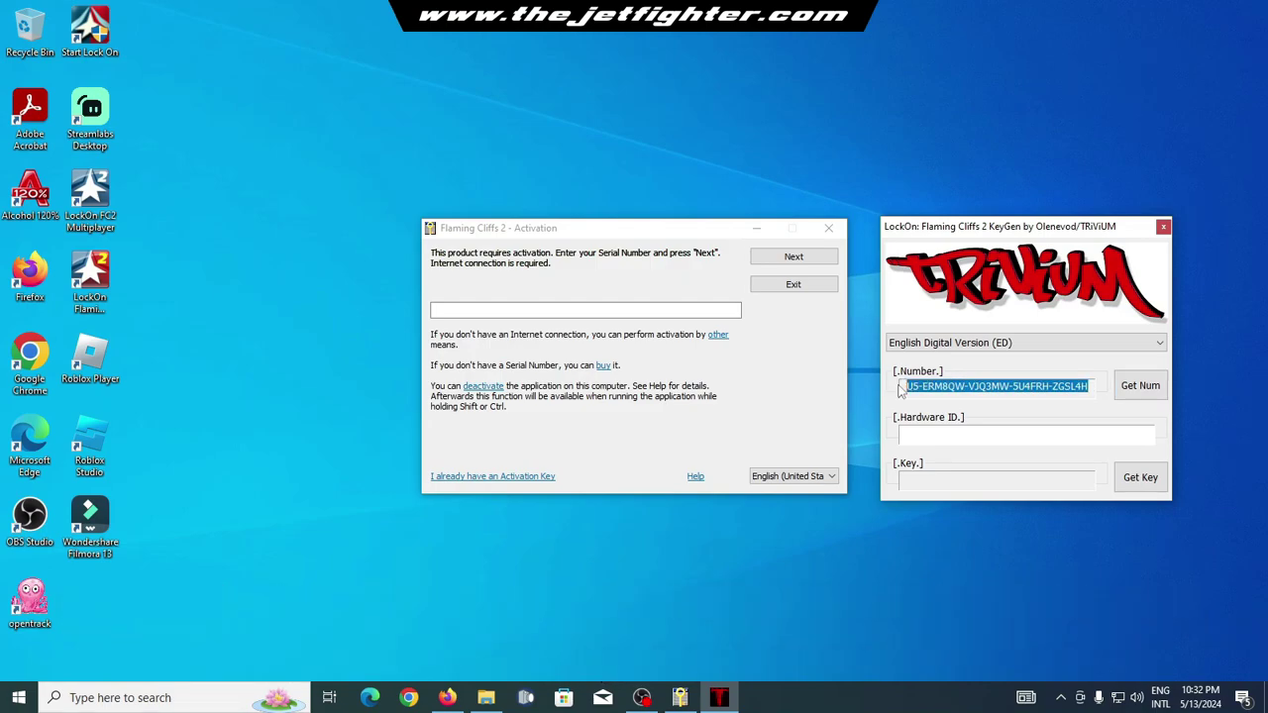
right_click(951, 386)
left_click(980, 433)
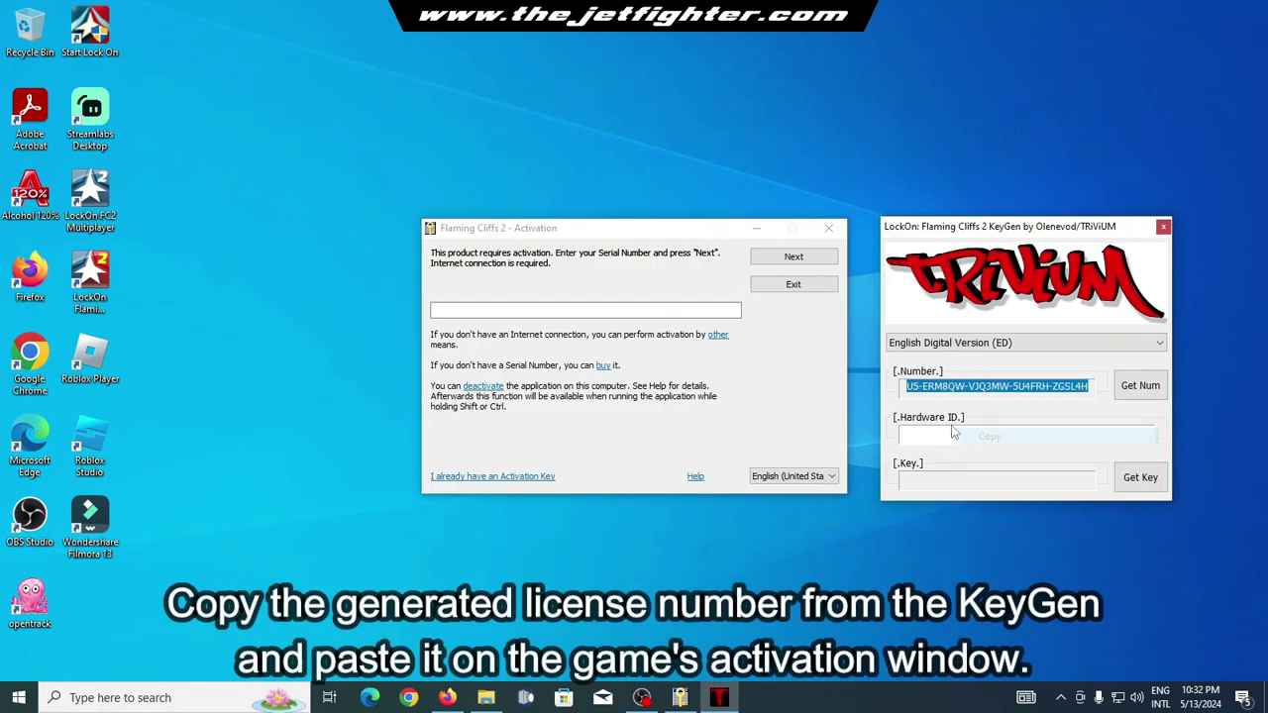
left_click(642, 313)
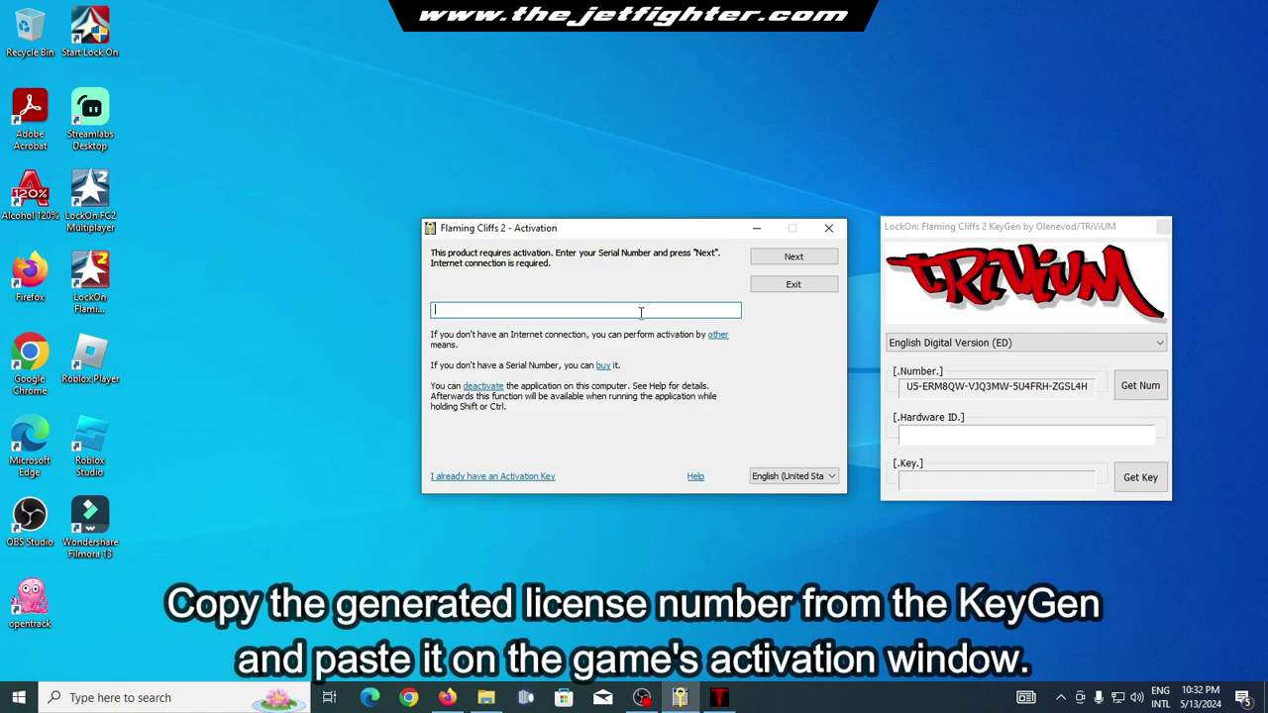
right_click(641, 313)
left_click(709, 377)
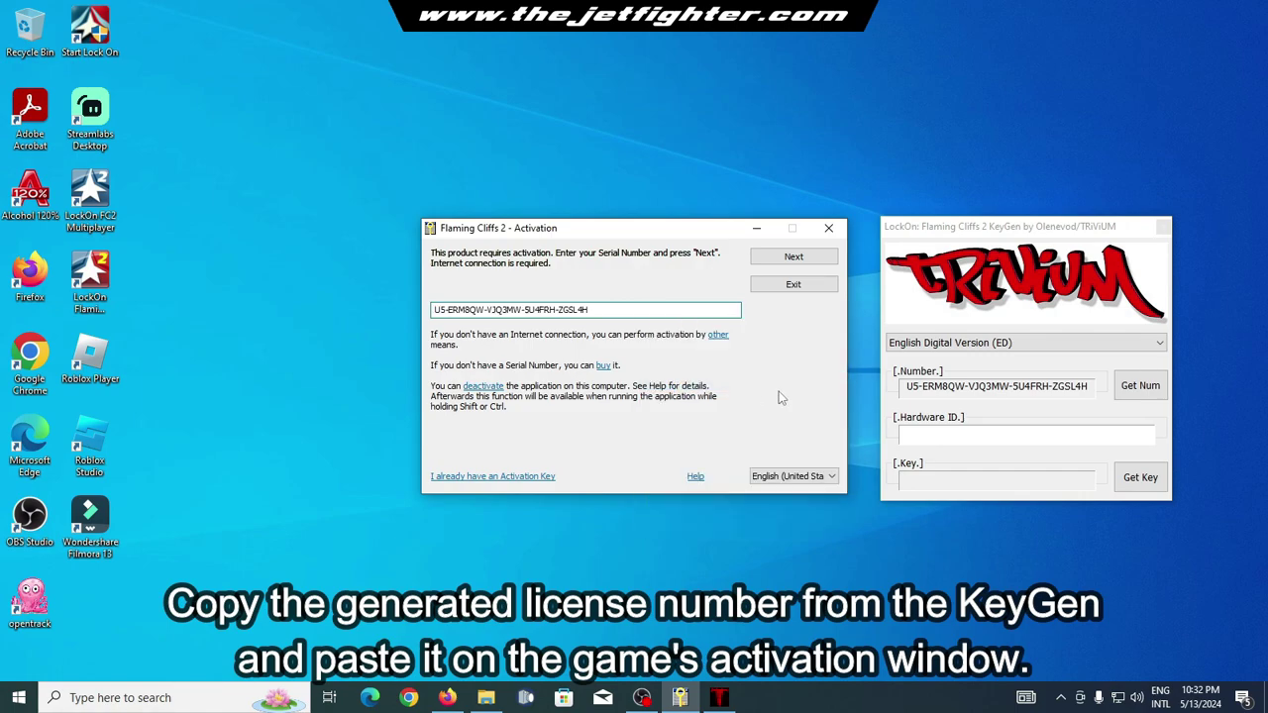
Choose activation with an existing activation key and copy the hardware code into the KeyGen's Hardware ID field.
left_click(500, 479)
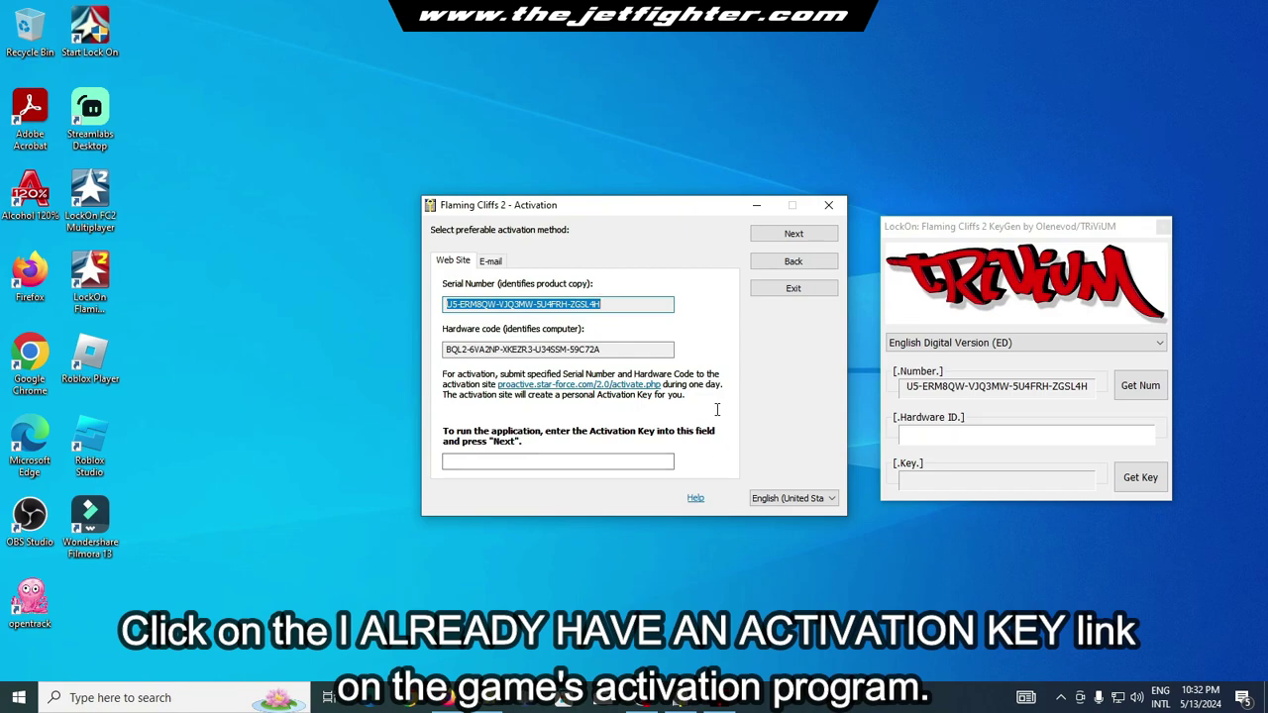
left_click_drag(643, 349, 434, 349)
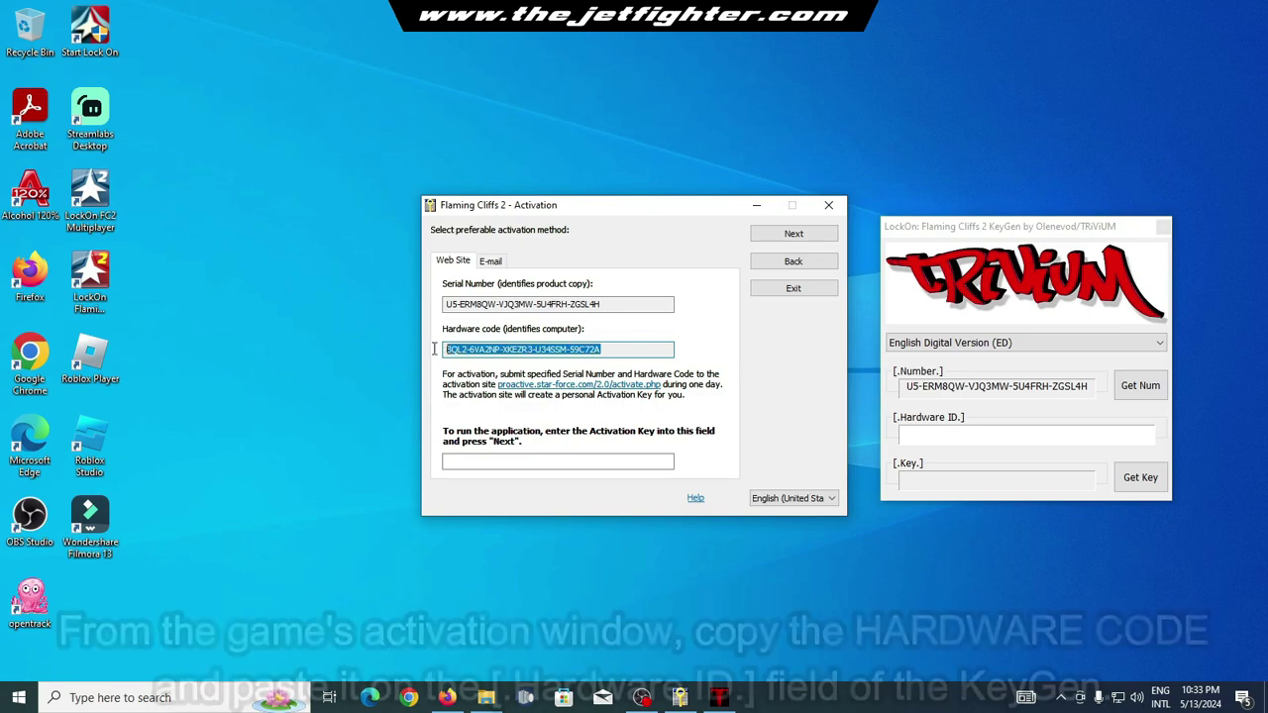
right_click(507, 355)
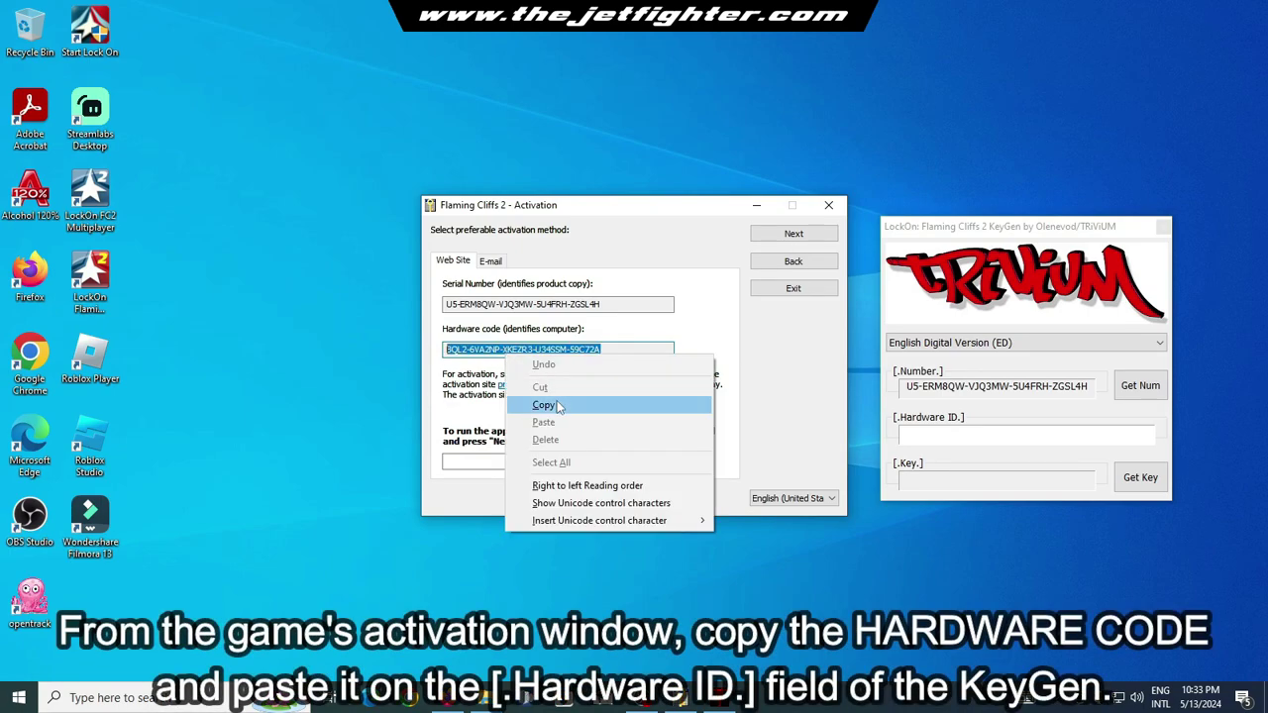
left_click(544, 405)
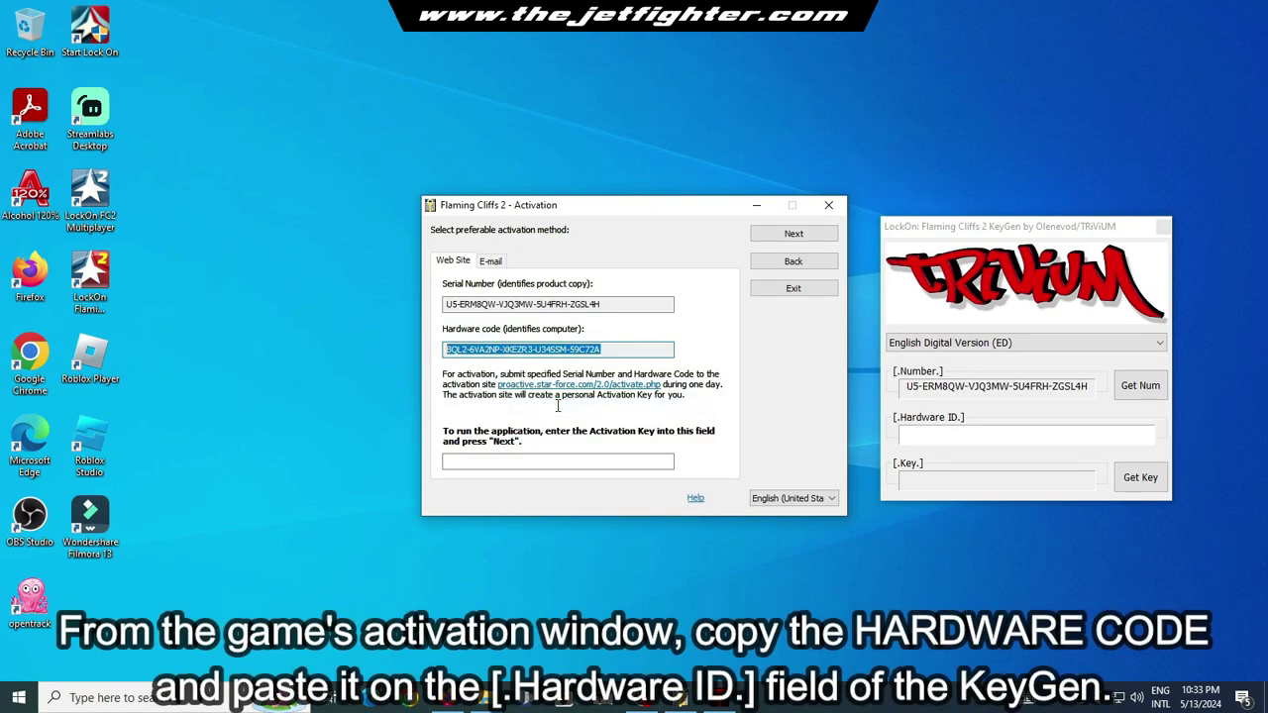
left_click(934, 438)
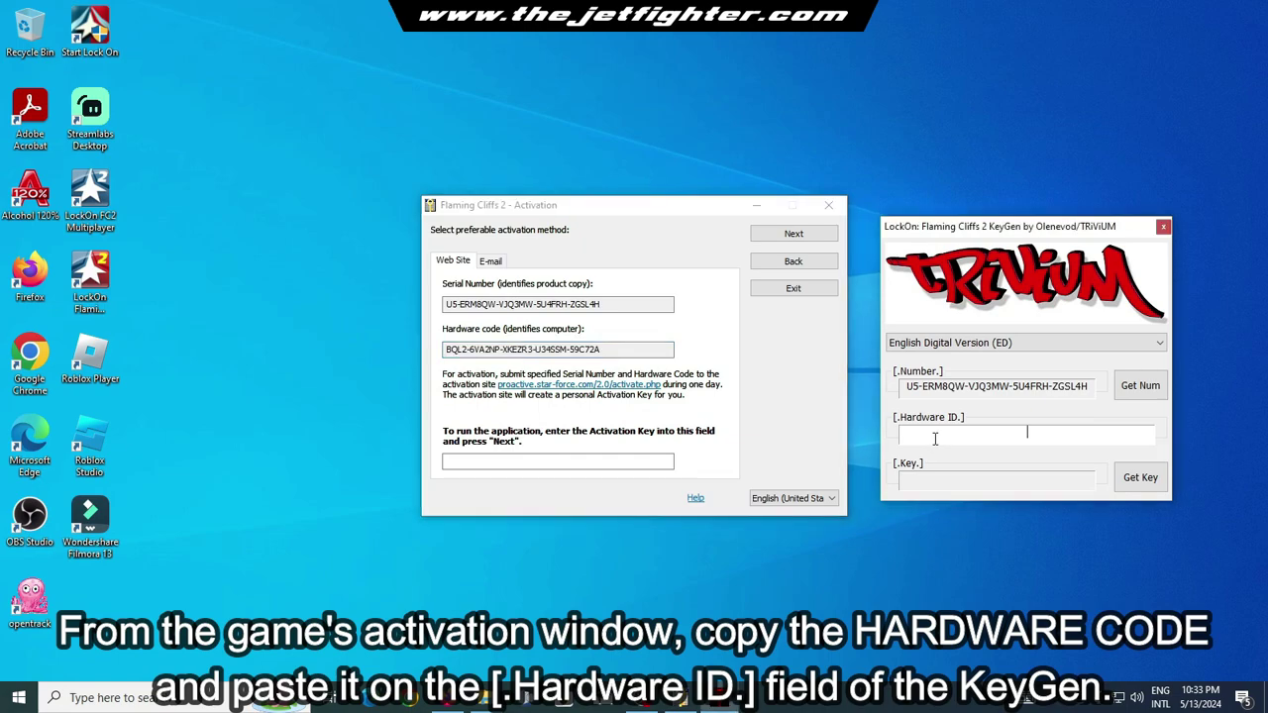
right_click(1018, 434)
left_click(1059, 501)
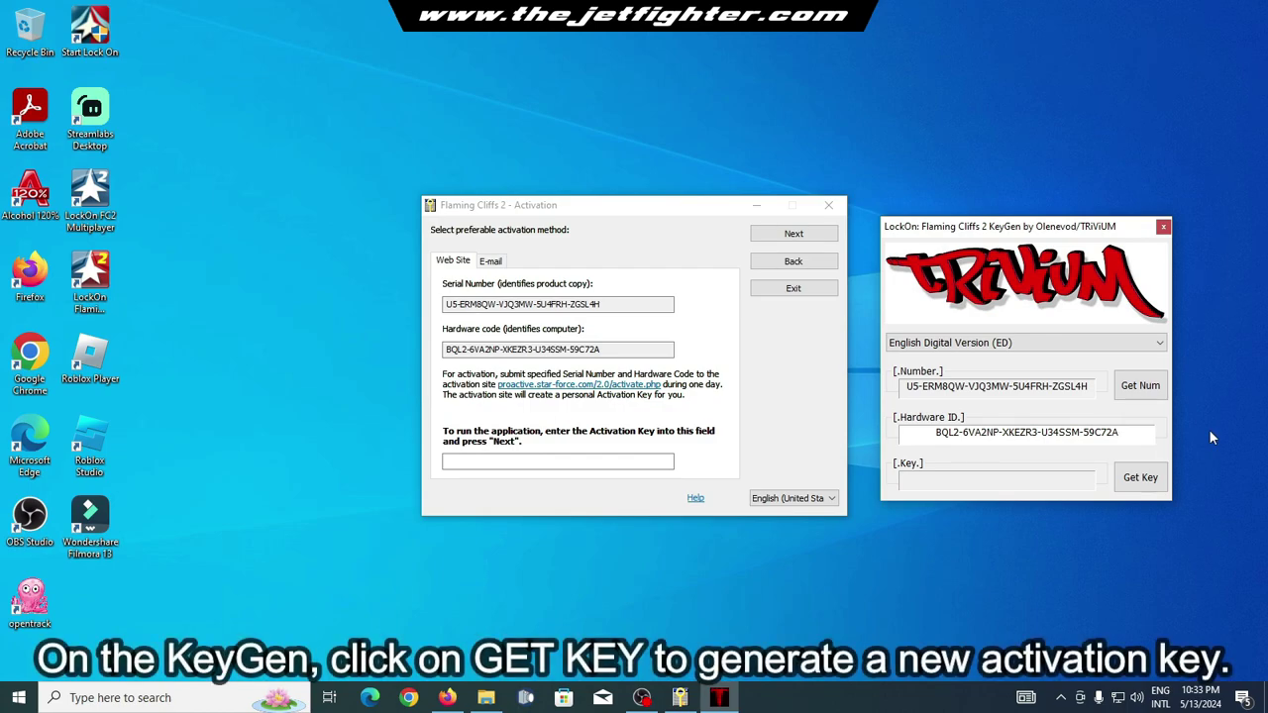
Generate the activation key in the KeyGen, paste it into the game's activation key field and submit the activation.
left_click(1142, 481)
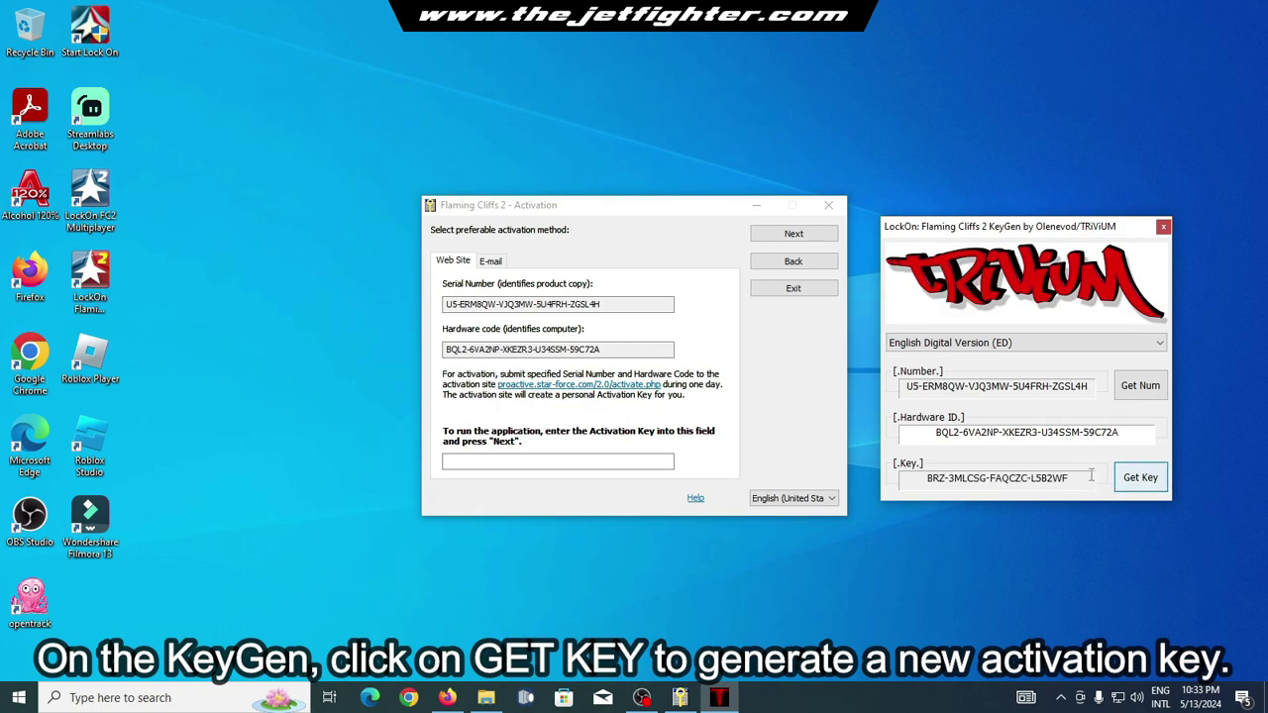
left_click_drag(1068, 478, 925, 478)
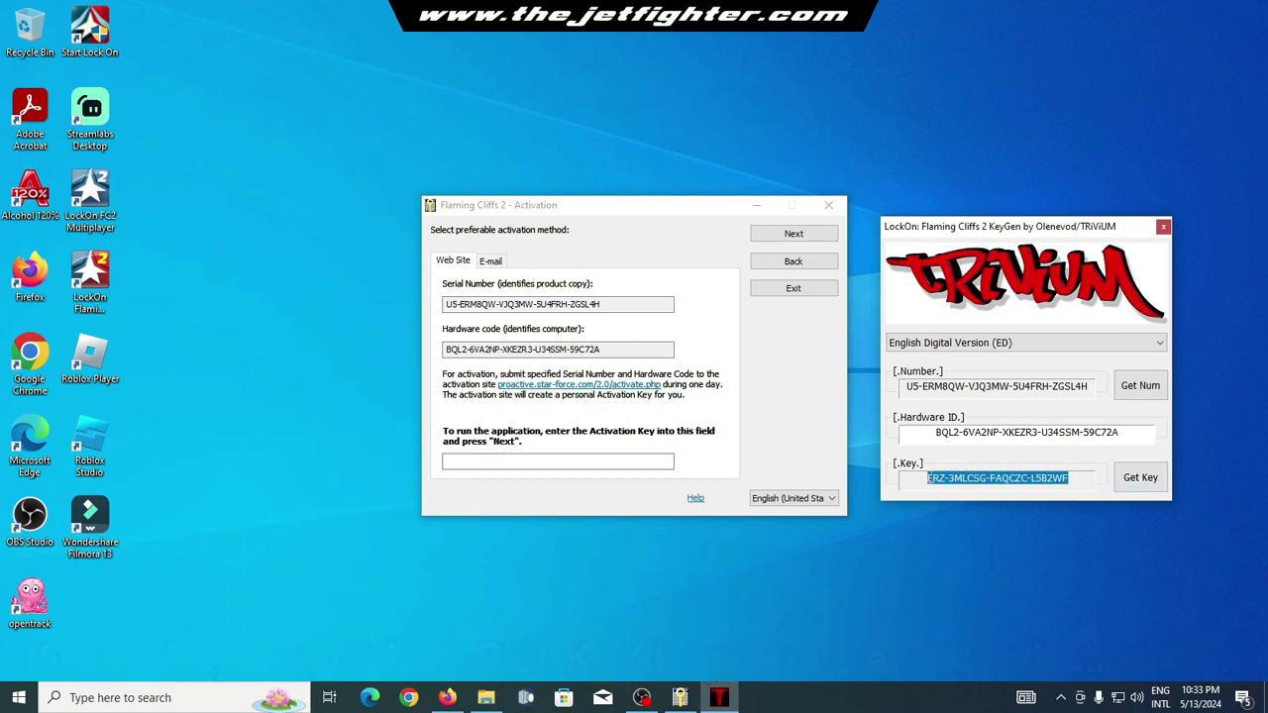
right_click(991, 484)
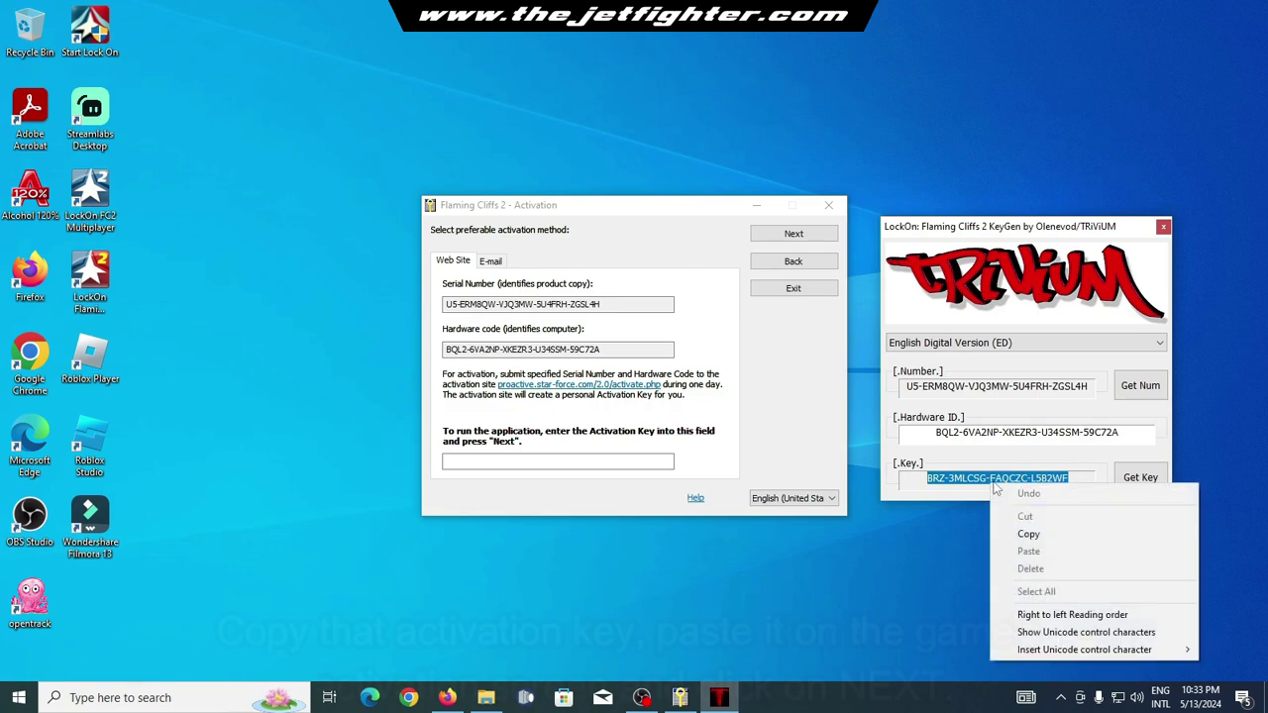
left_click(1028, 532)
left_click(671, 461)
right_click(672, 460)
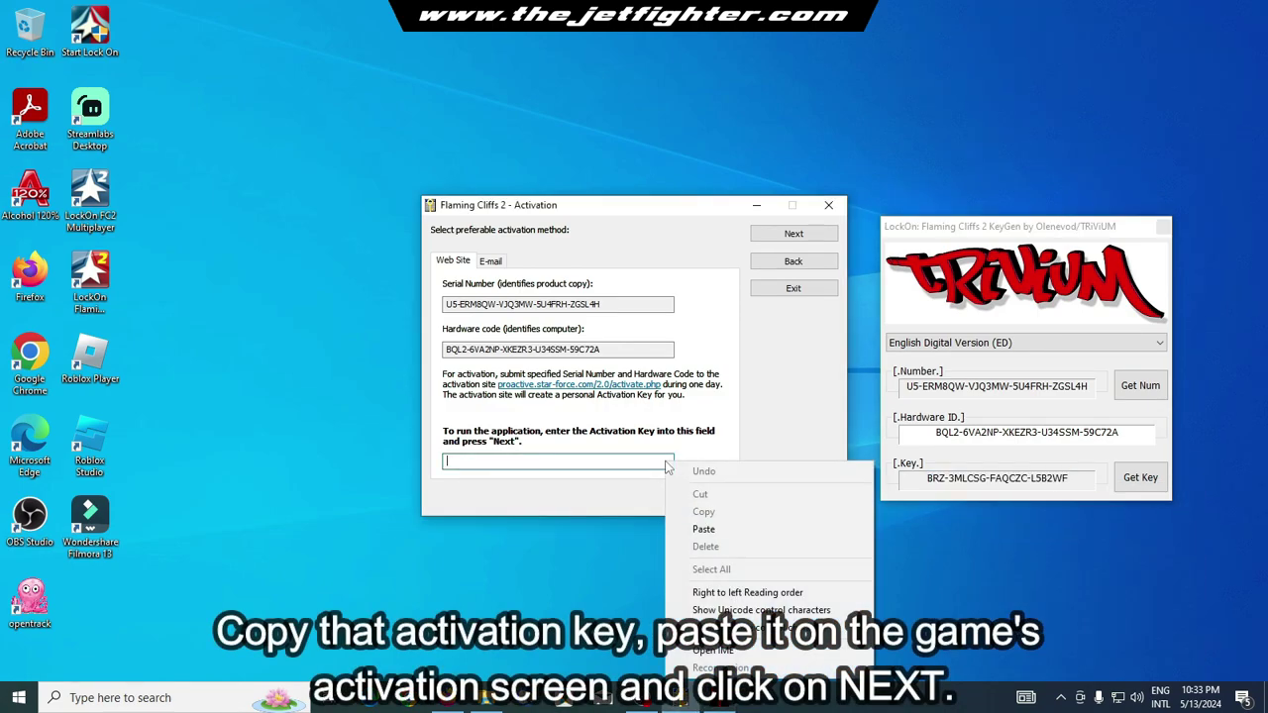
left_click(705, 530)
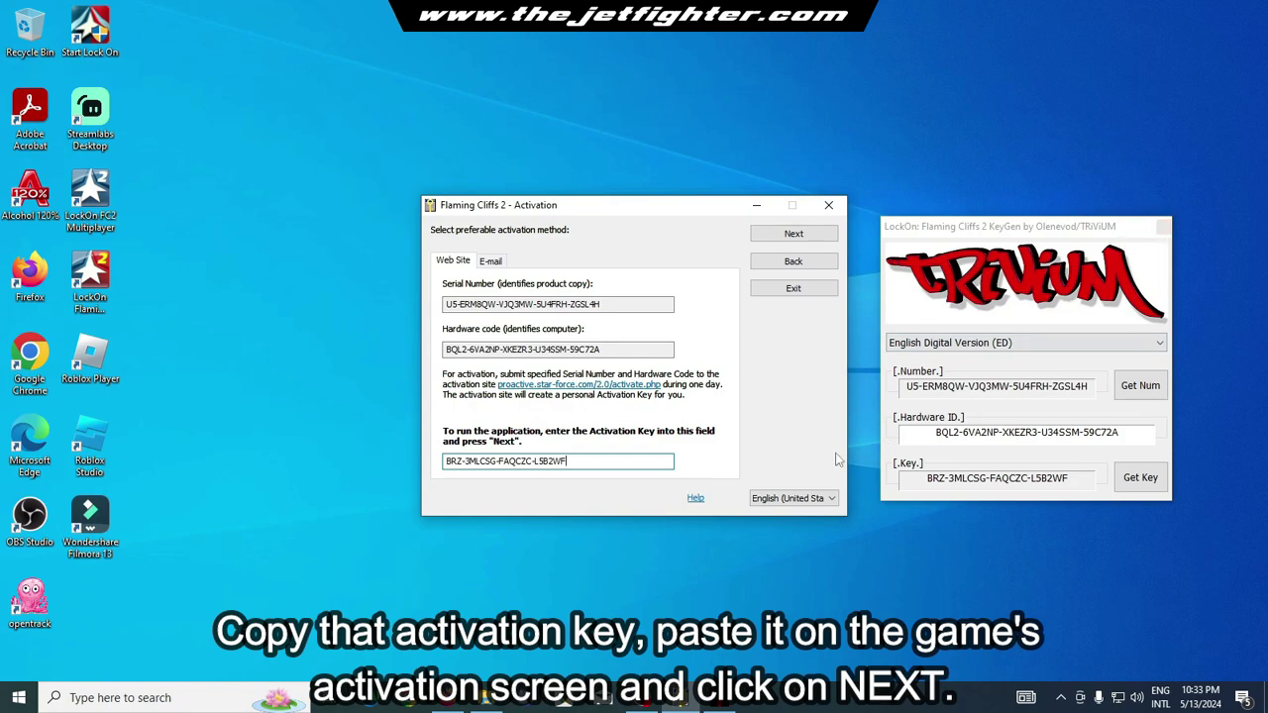
left_click(801, 240)
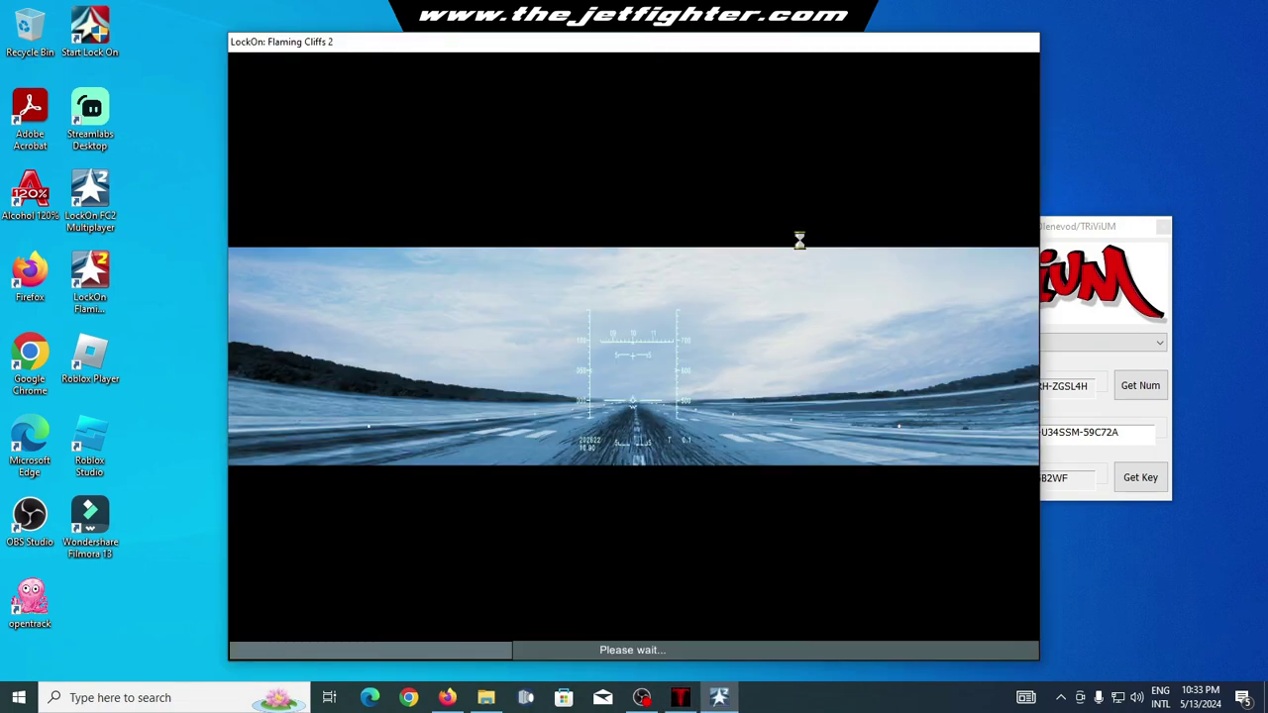
Unpause the mission and examine the F-15C from the cockpit and from the external view, zooming in and circling the aircraft.
key("Pause")
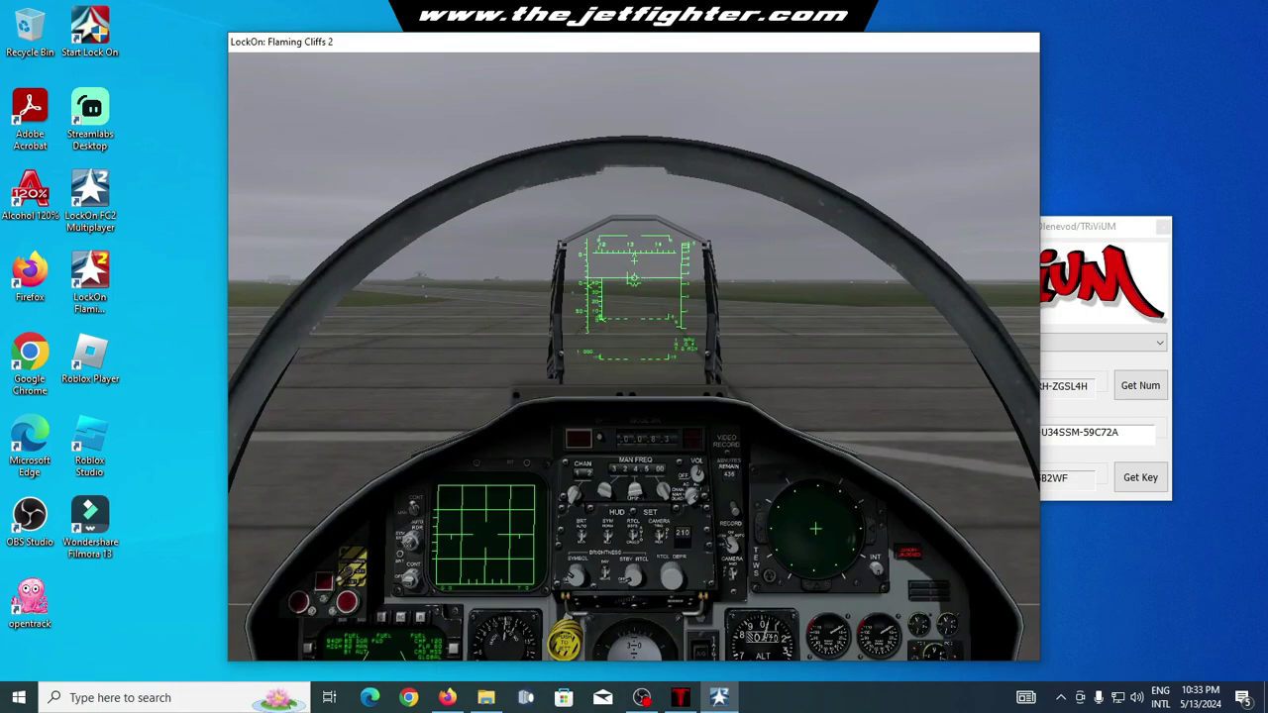
key("F2")
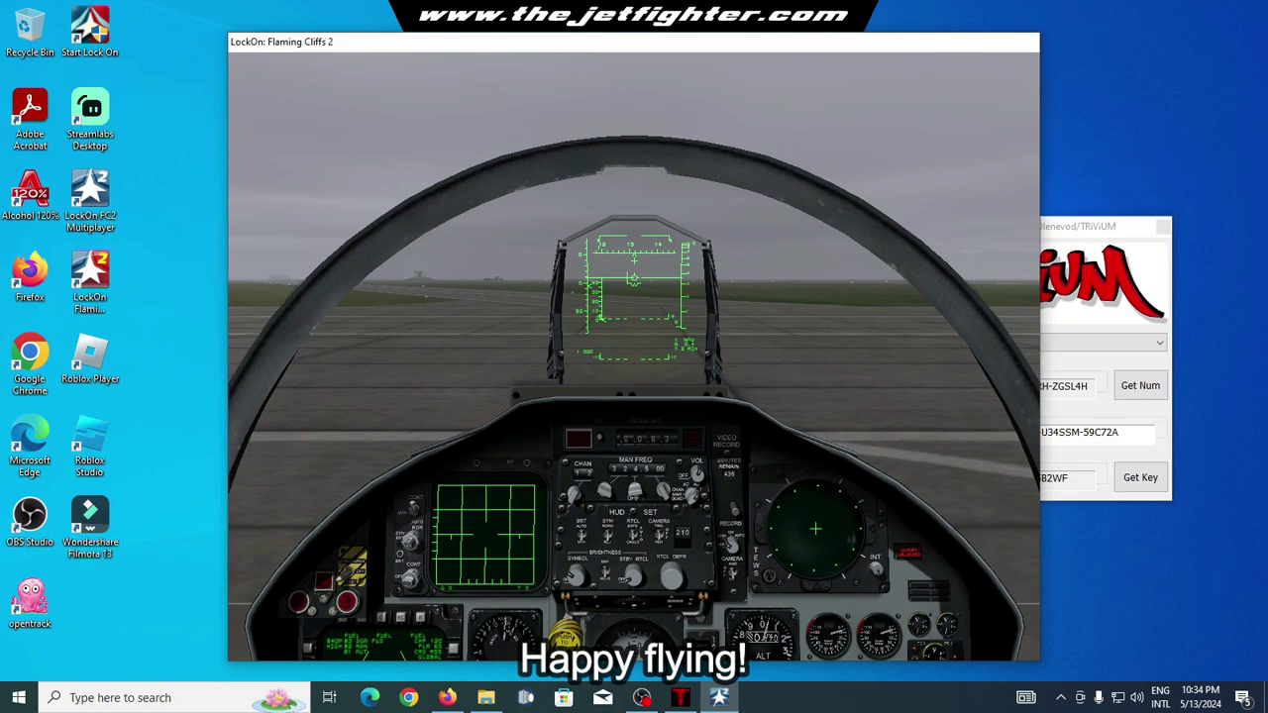
key("KP_Divide")
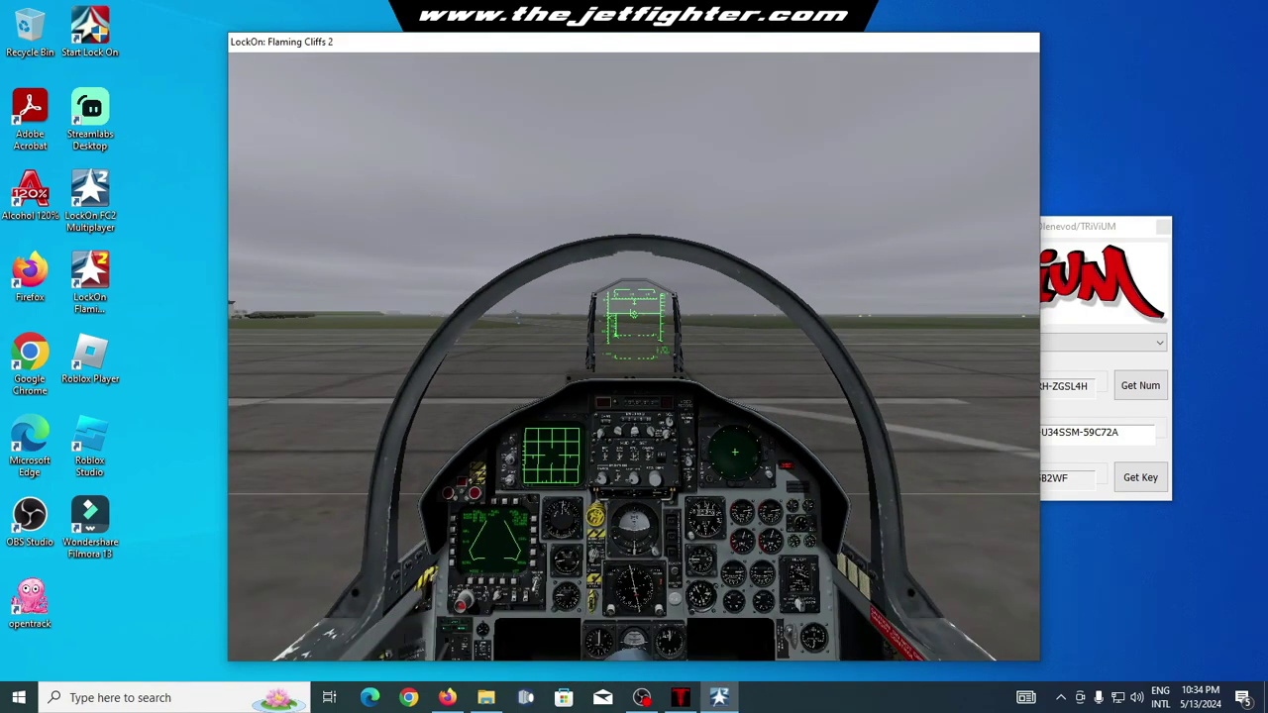
key("F2")
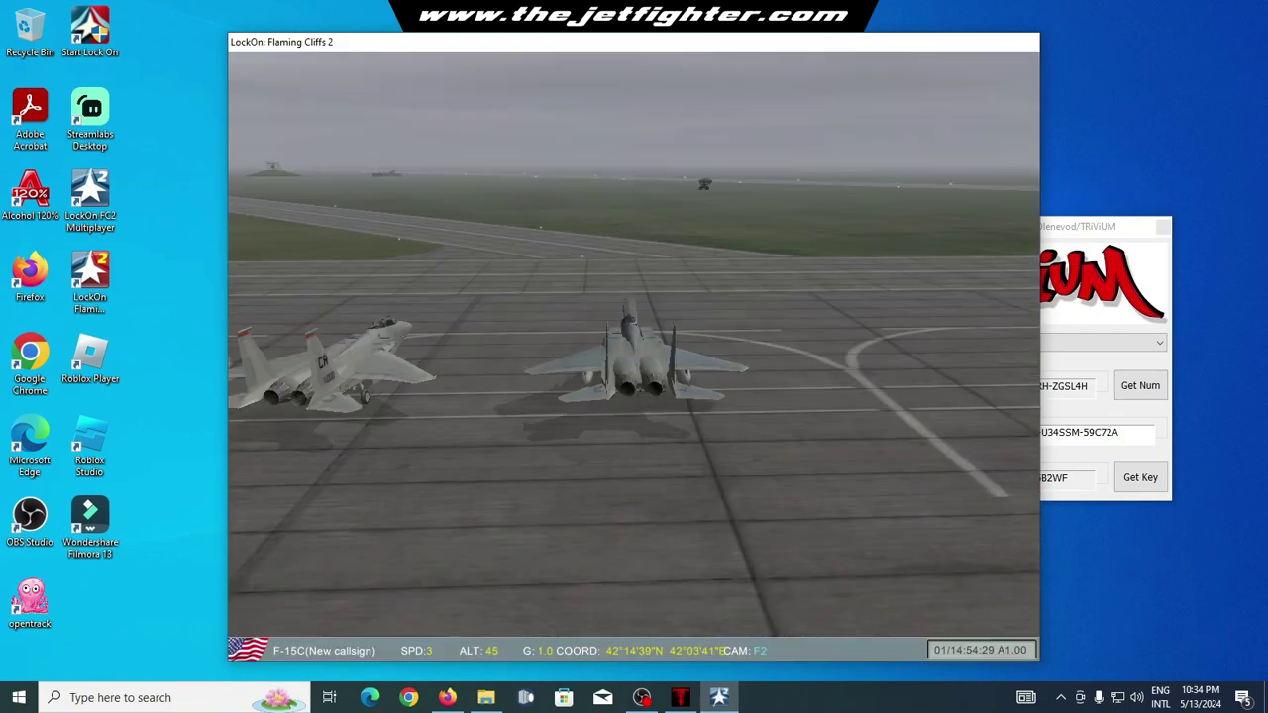
key("KP_Multiply")
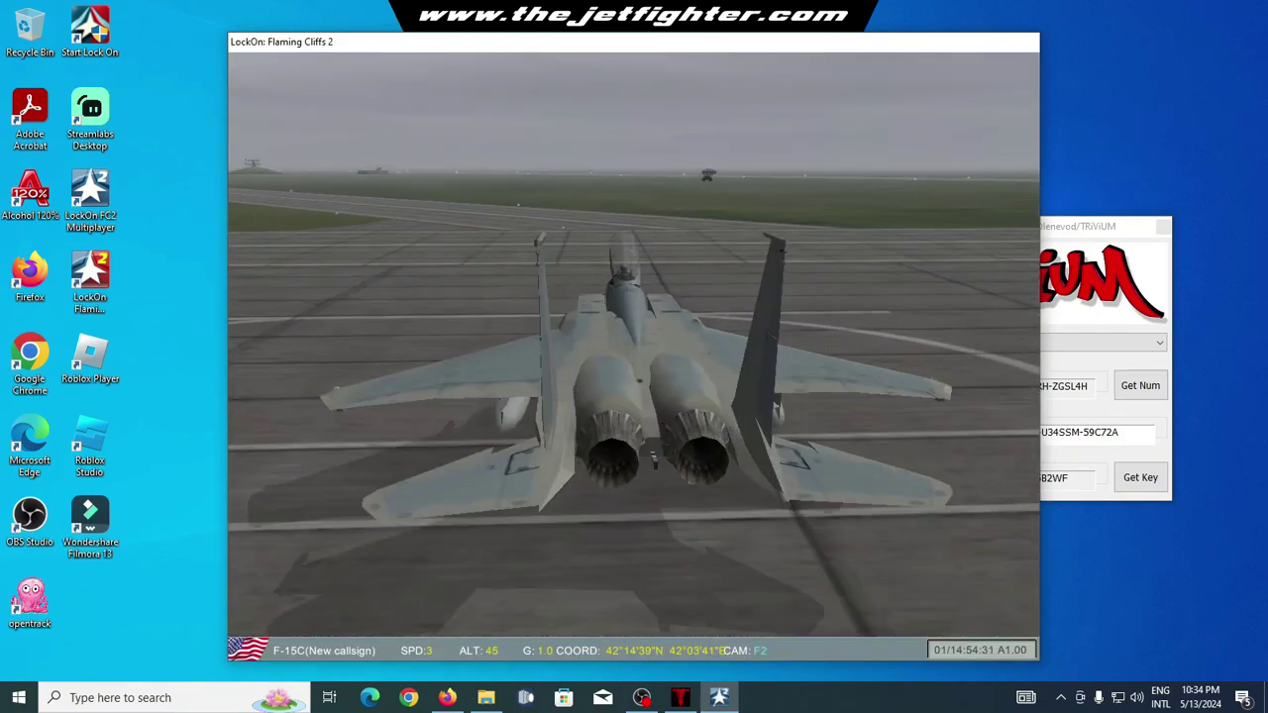
key("KP_4")
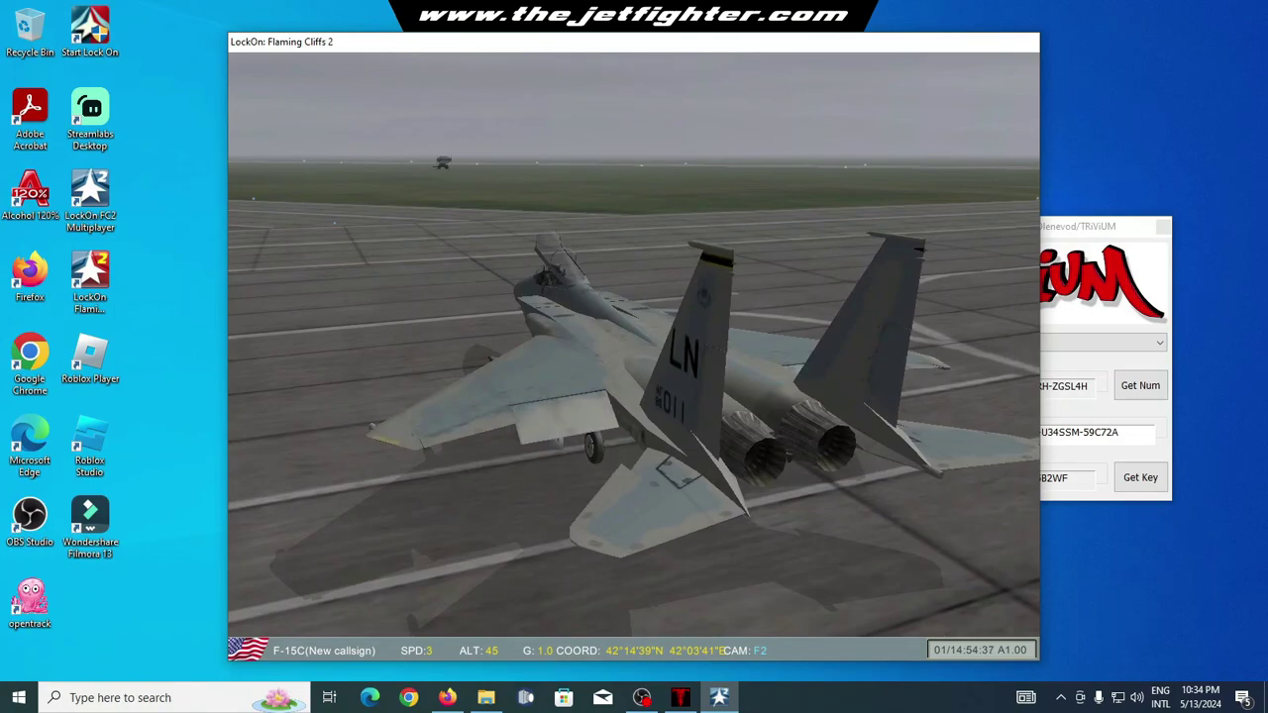
key("KP_6")
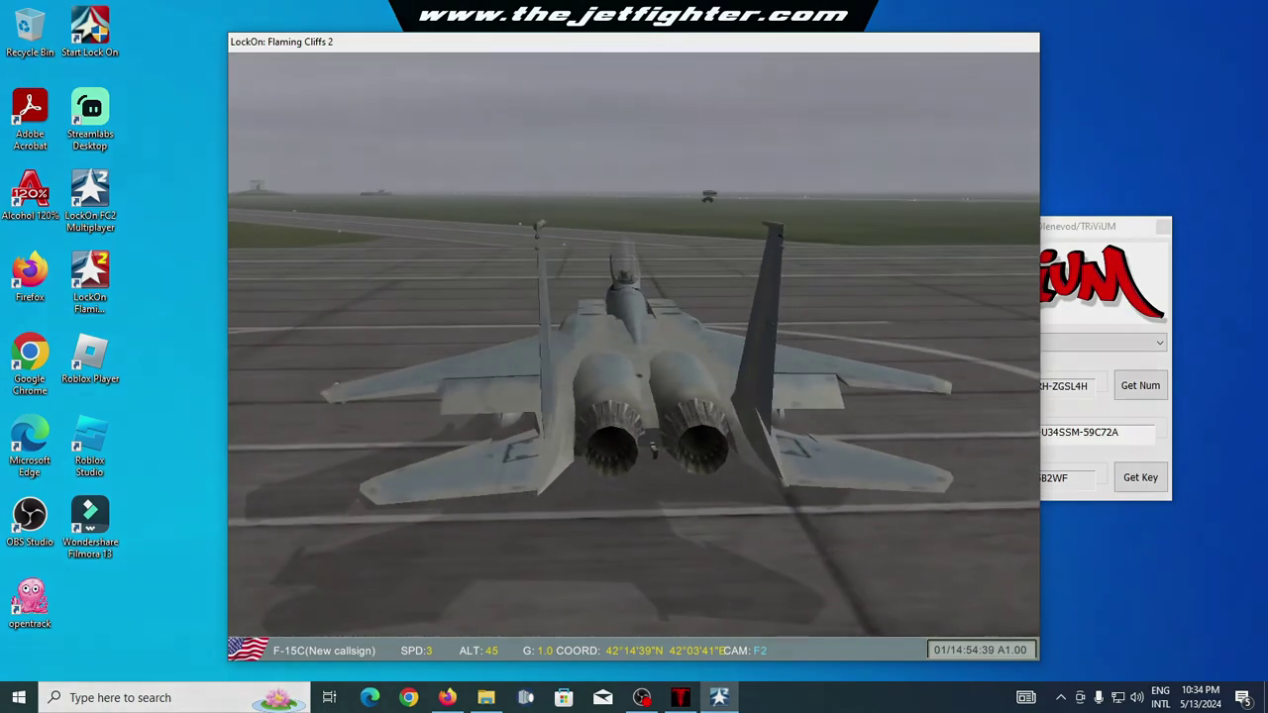